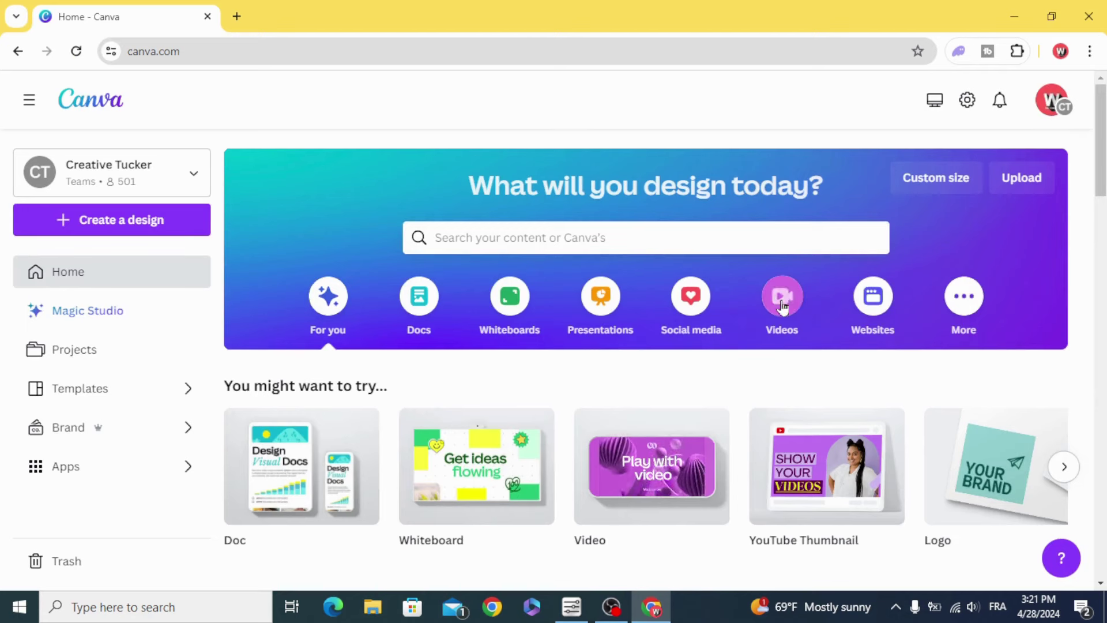
- Show the Videos category formats, including the blank 1920 × 1080 video
{"action": "left_click", "coordinate": [779, 306]}
{"action": "scroll", "coordinate": [302, 456], "scroll_direction": "down", "scroll_amount": 1}
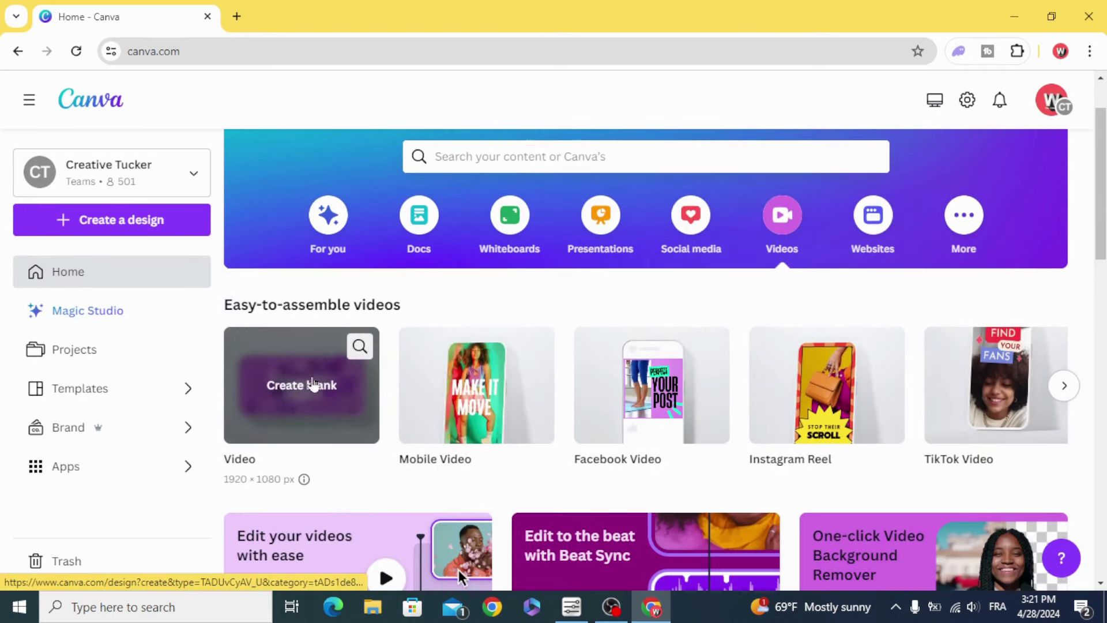
- Create a blank video and stretch the recent motocross photo to fill the page
{"action": "left_click", "coordinate": [301, 385]}
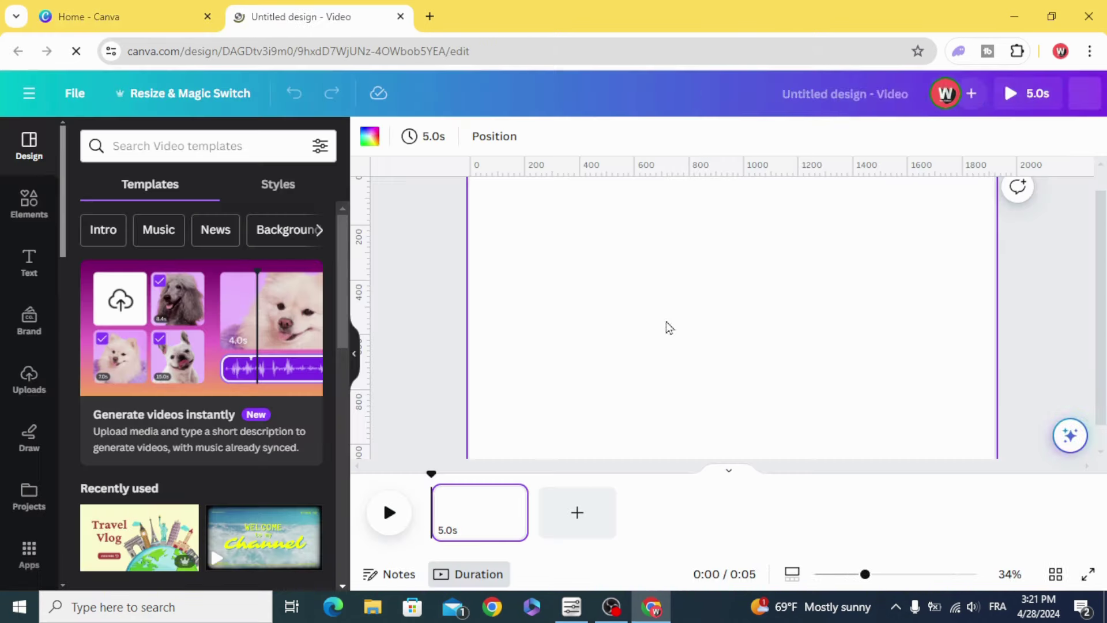
{"action": "left_click_drag", "start_coordinate": [832, 574], "coordinate": [823, 574]}
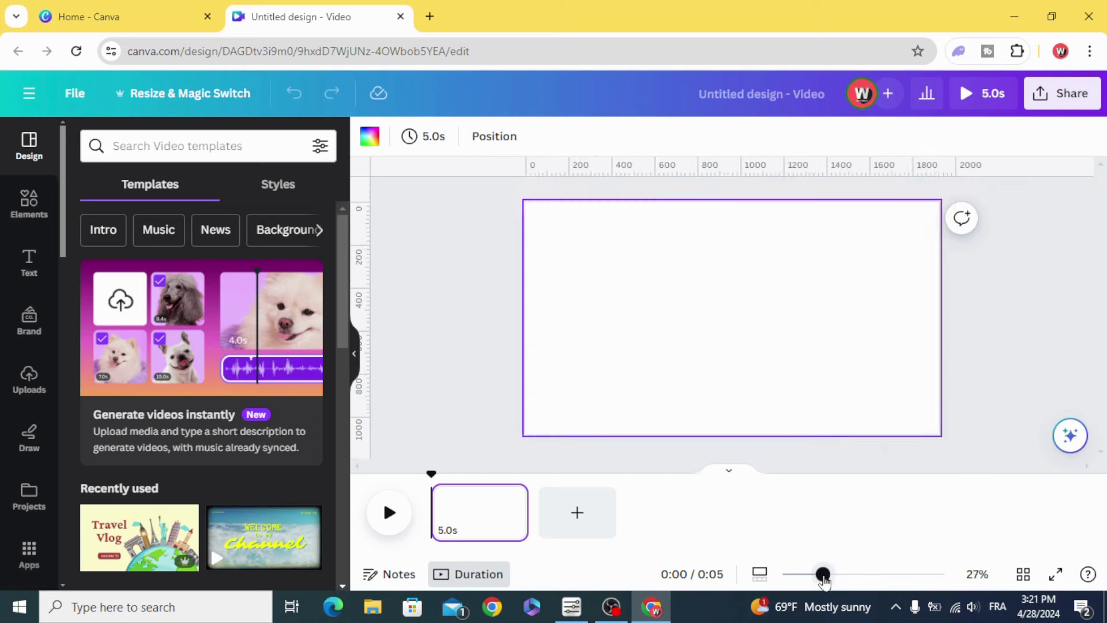
{"action": "left_click", "coordinate": [28, 203]}
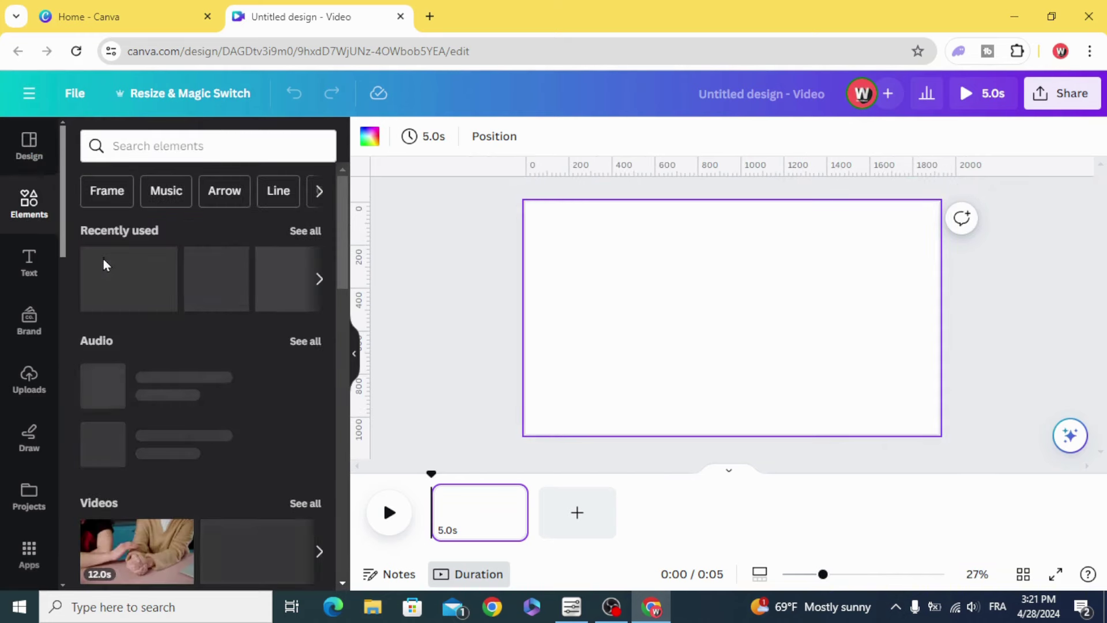
{"action": "left_click_drag", "start_coordinate": [104, 265], "coordinate": [561, 212]}
{"action": "left_click_drag", "start_coordinate": [805, 370], "coordinate": [939, 452]}
{"action": "mouse_move", "coordinate": [813, 343]}
{"action": "left_mouse_down"}
{"action": "mouse_move", "coordinate": [815, 332]}
{"action": "mouse_move", "coordinate": [814, 342]}
{"action": "left_mouse_up"}
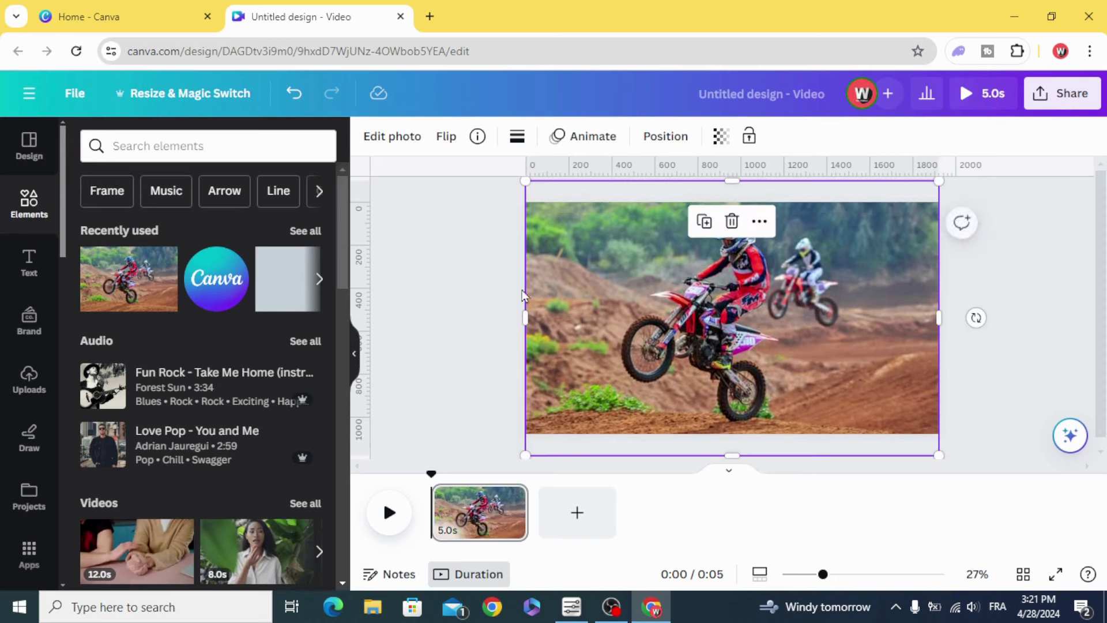
- Apply Magic Grab to lift the front rider out of the photo as its own element
{"action": "left_click", "coordinate": [390, 137]}
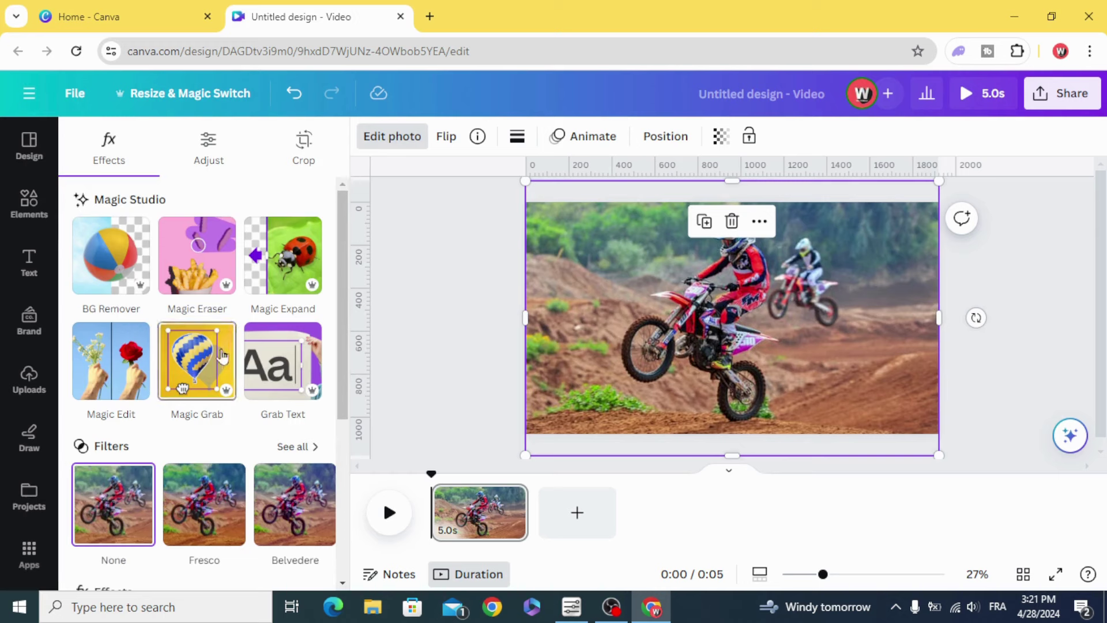
{"action": "left_click", "coordinate": [193, 361]}
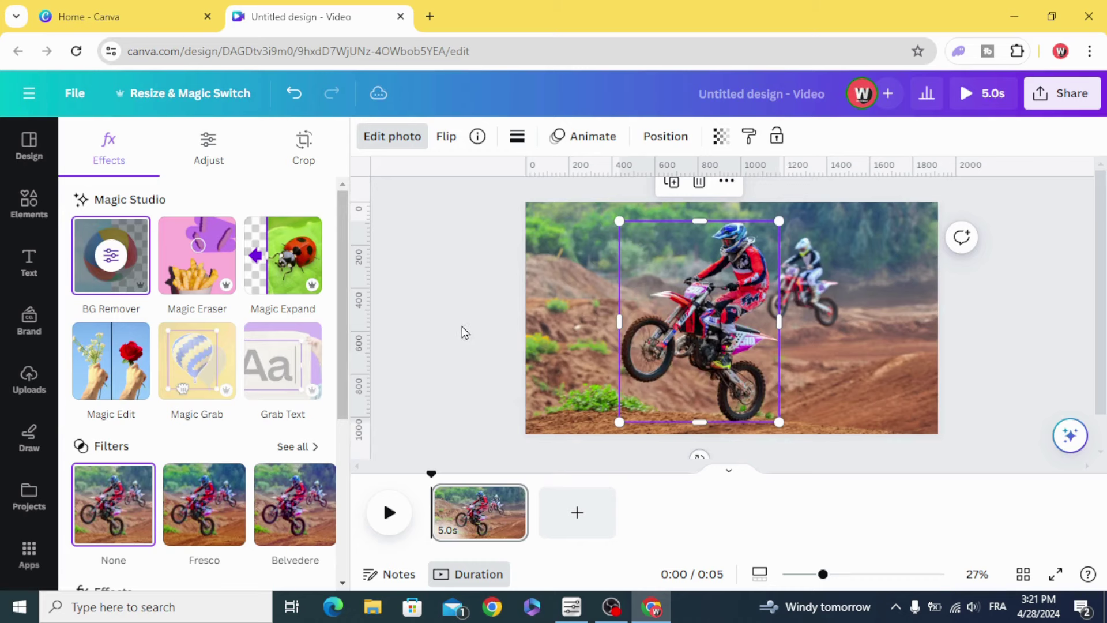
{"action": "left_click", "coordinate": [460, 329]}
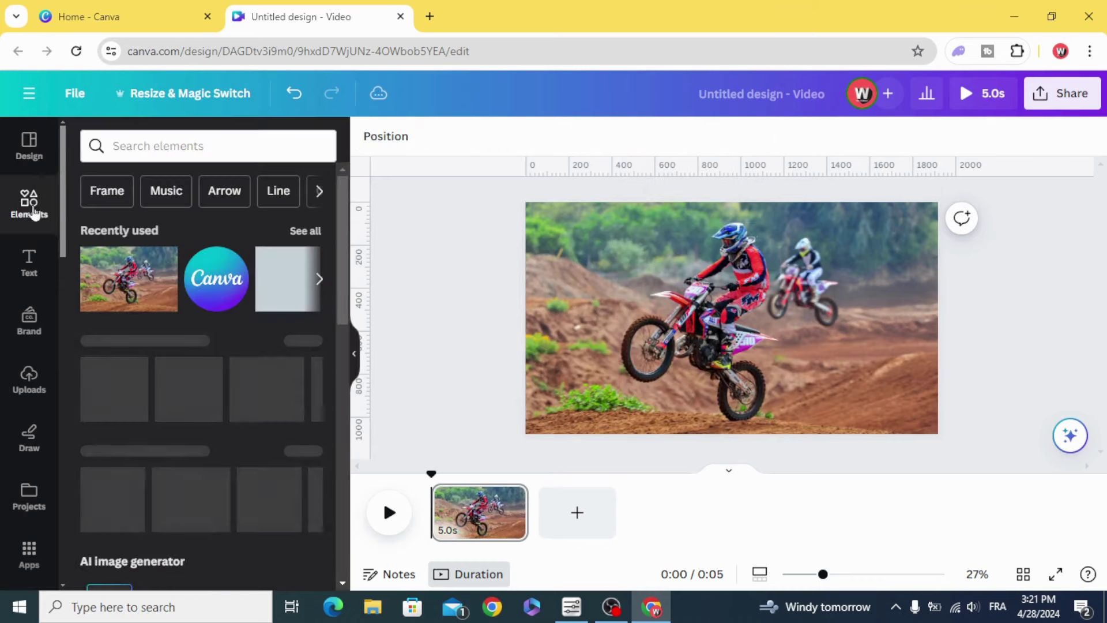
{"action": "scroll", "coordinate": [123, 384], "scroll_direction": "down", "scroll_amount": 10}
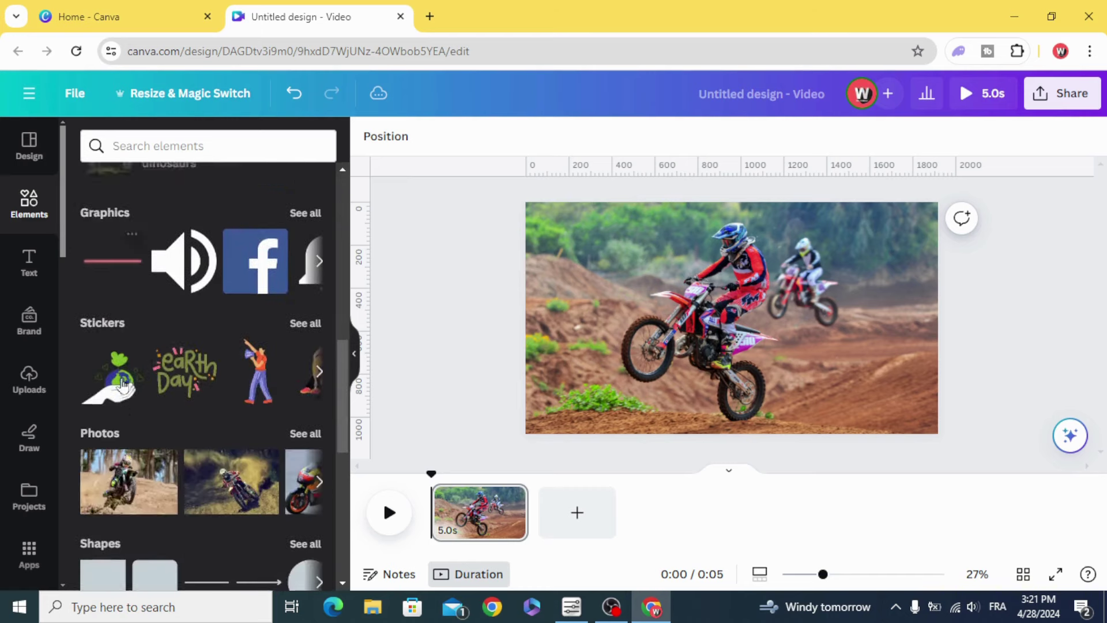
{"action": "scroll", "coordinate": [119, 385], "scroll_direction": "down", "scroll_amount": 5}
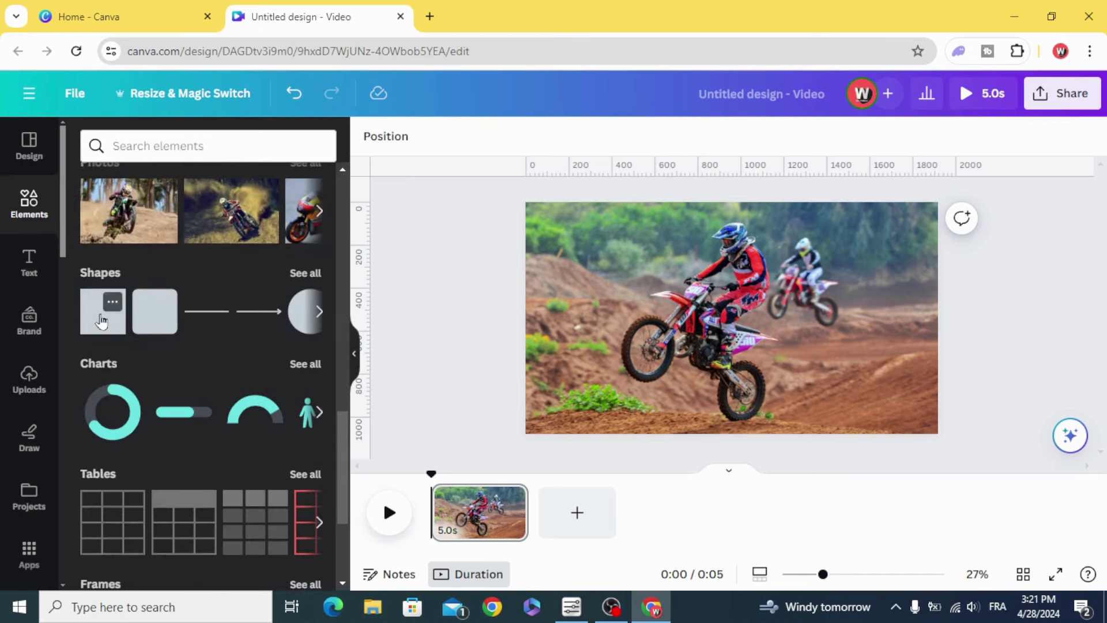
- Add a white square from Shapes and stretch it into a tall rectangle on the right
{"action": "left_click_drag", "start_coordinate": [718, 322], "coordinate": [766, 247]}
{"action": "left_click", "coordinate": [449, 136]}
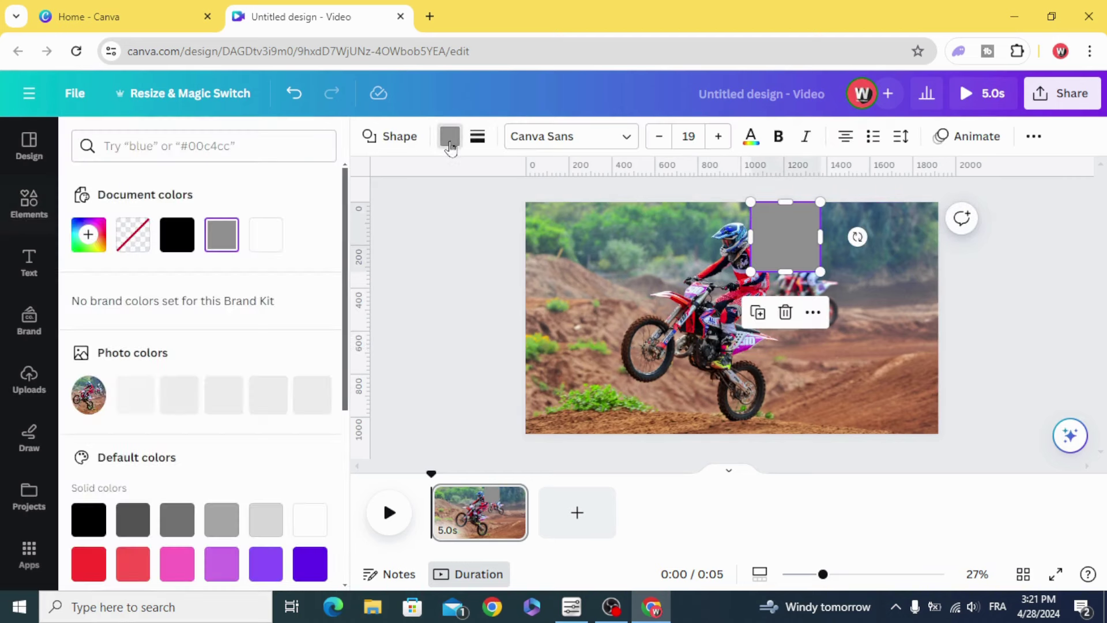
{"action": "left_click", "coordinate": [270, 236]}
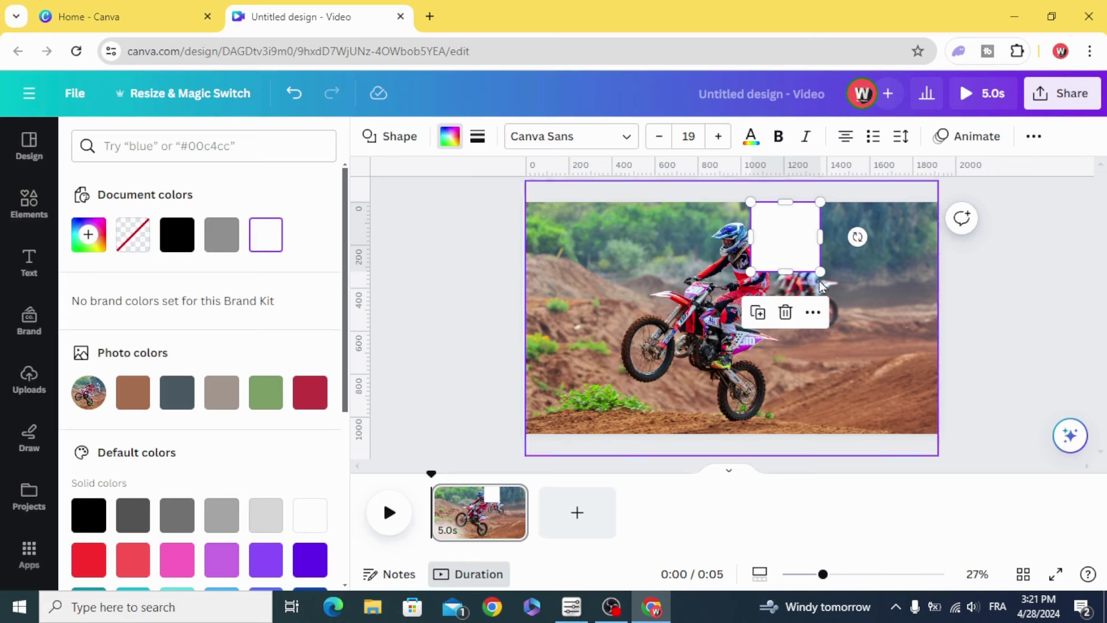
{"action": "left_click_drag", "start_coordinate": [820, 271], "coordinate": [1013, 479]}
{"action": "left_click_drag", "start_coordinate": [784, 380], "coordinate": [787, 359]}
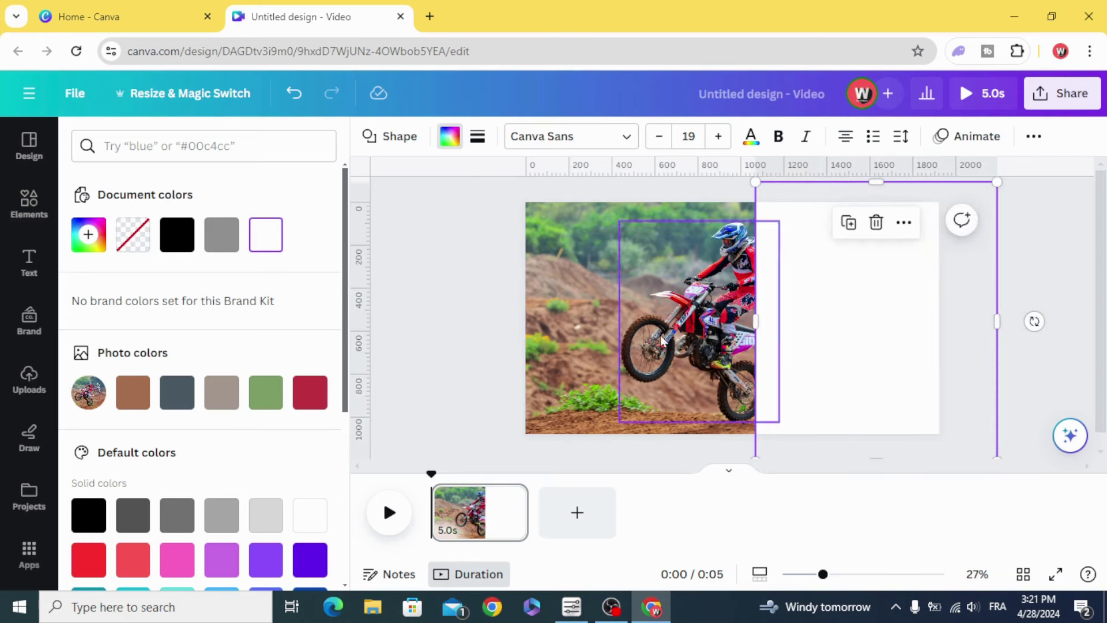
- Give the rectangle a thick solid border with a 180° linear #5de0e6 to #004aad gradient
{"action": "left_click", "coordinate": [476, 139]}
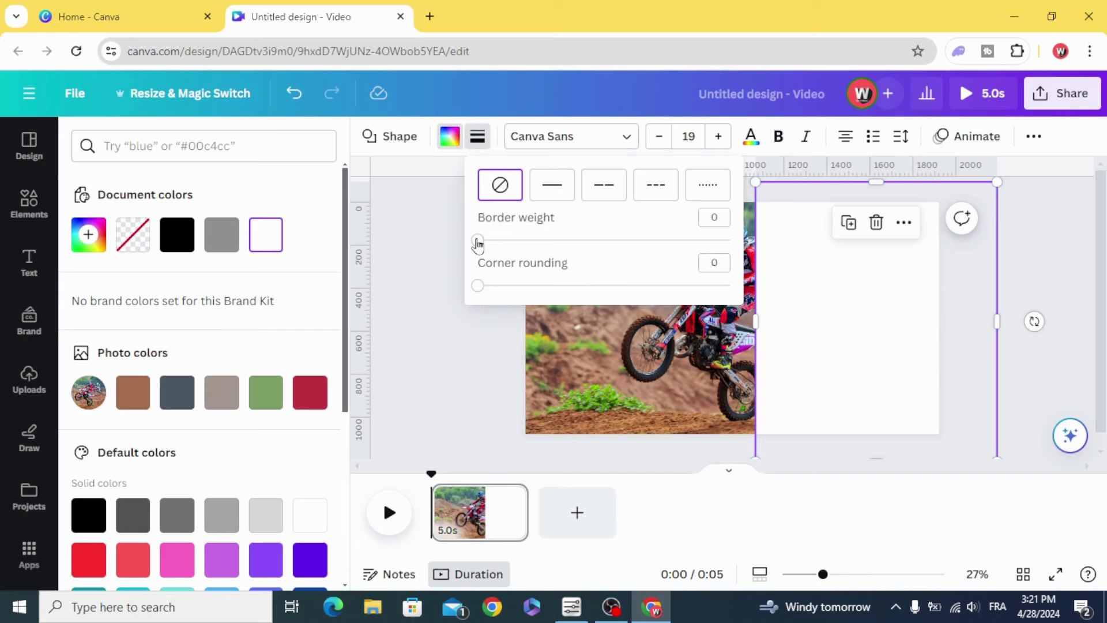
{"action": "left_click_drag", "start_coordinate": [478, 244], "coordinate": [557, 247]}
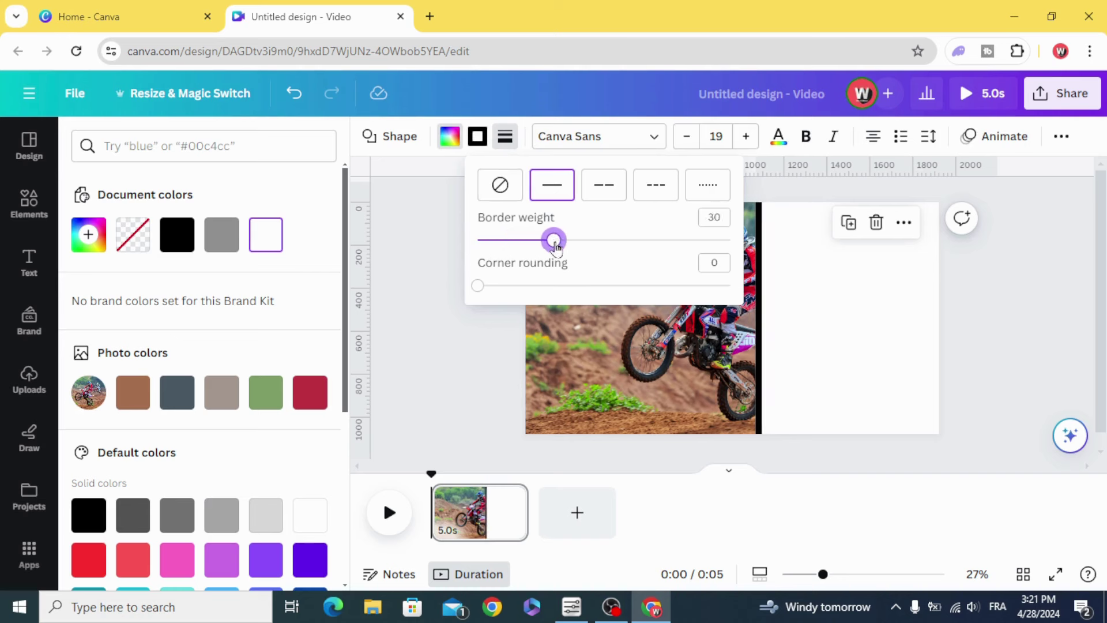
{"action": "left_click", "coordinate": [478, 138]}
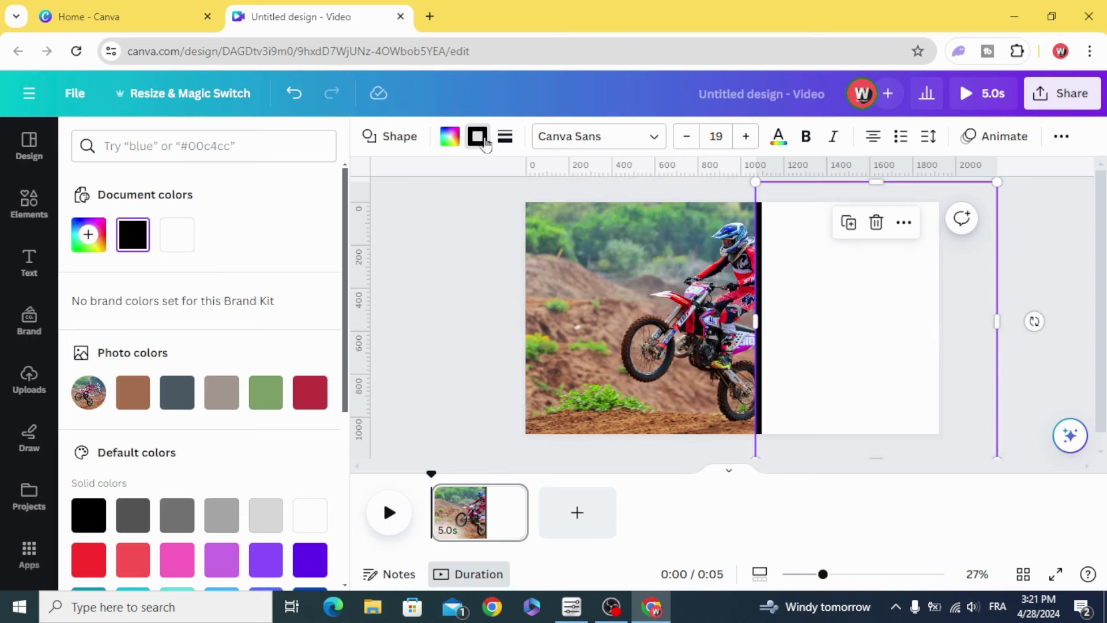
{"action": "scroll", "coordinate": [242, 340], "scroll_direction": "down", "scroll_amount": 5}
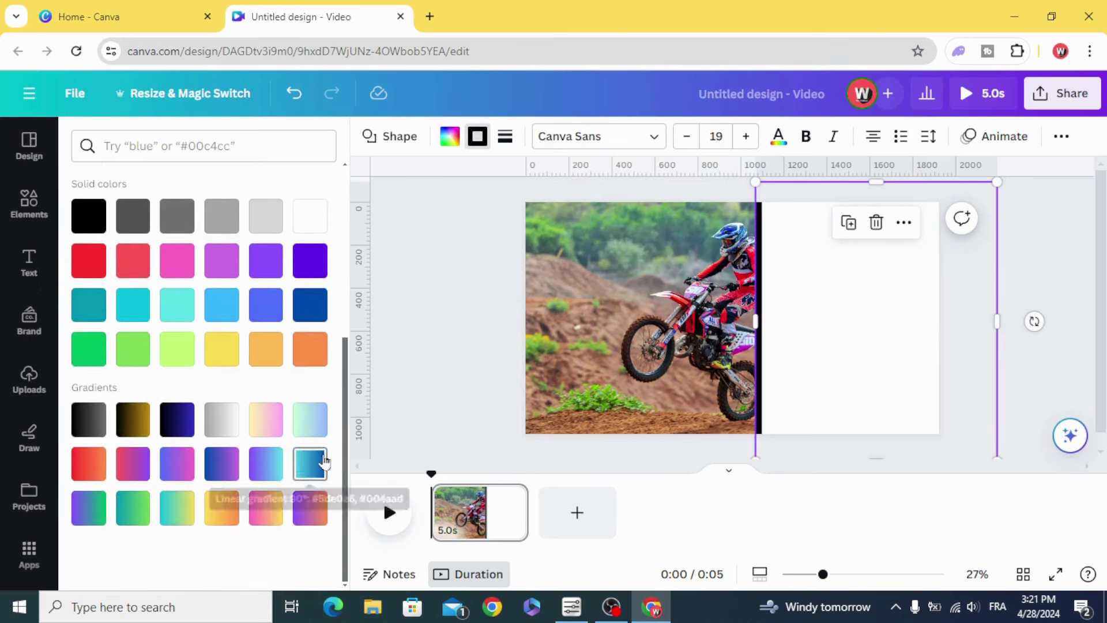
{"action": "left_click", "coordinate": [306, 464]}
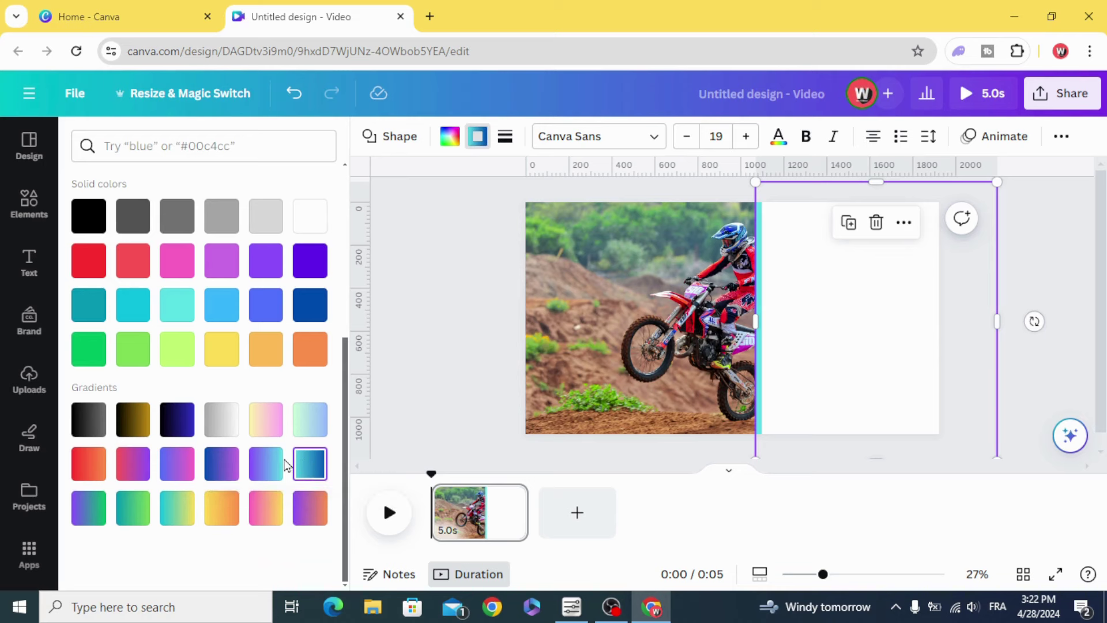
{"action": "scroll", "coordinate": [173, 346], "scroll_direction": "up", "scroll_amount": 5}
{"action": "left_click", "coordinate": [87, 235]}
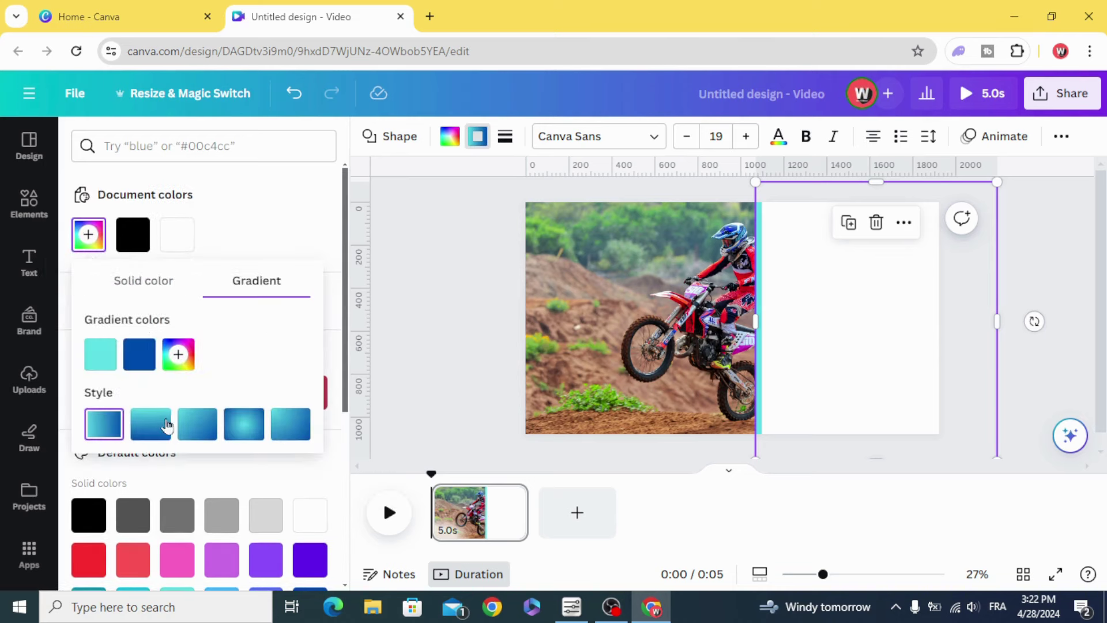
{"action": "left_click", "coordinate": [155, 425]}
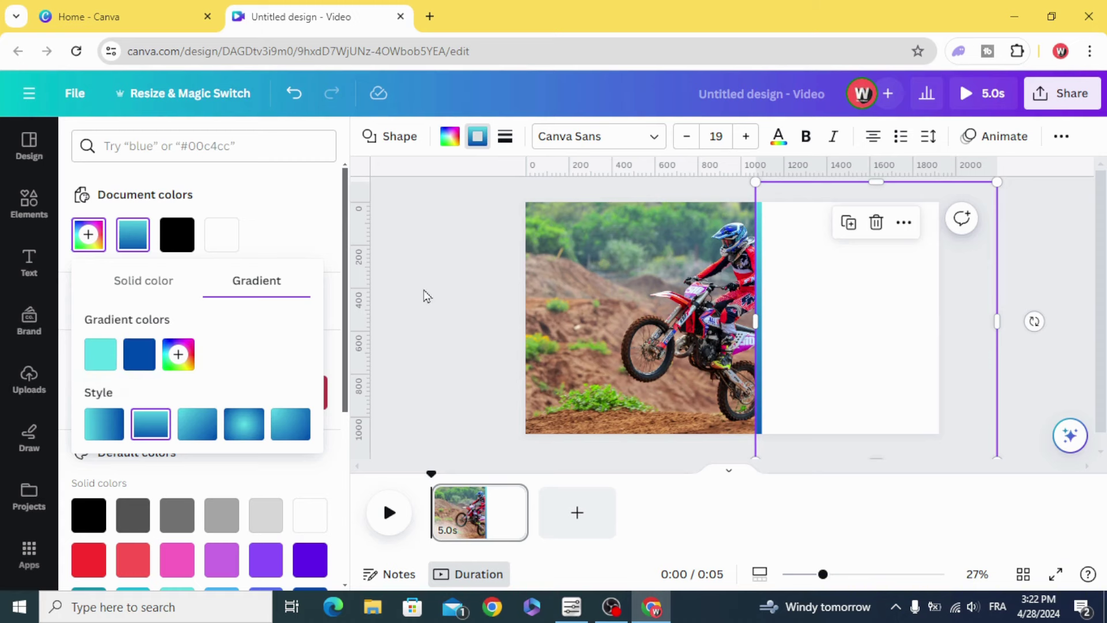
{"action": "key", "text": "Escape"}
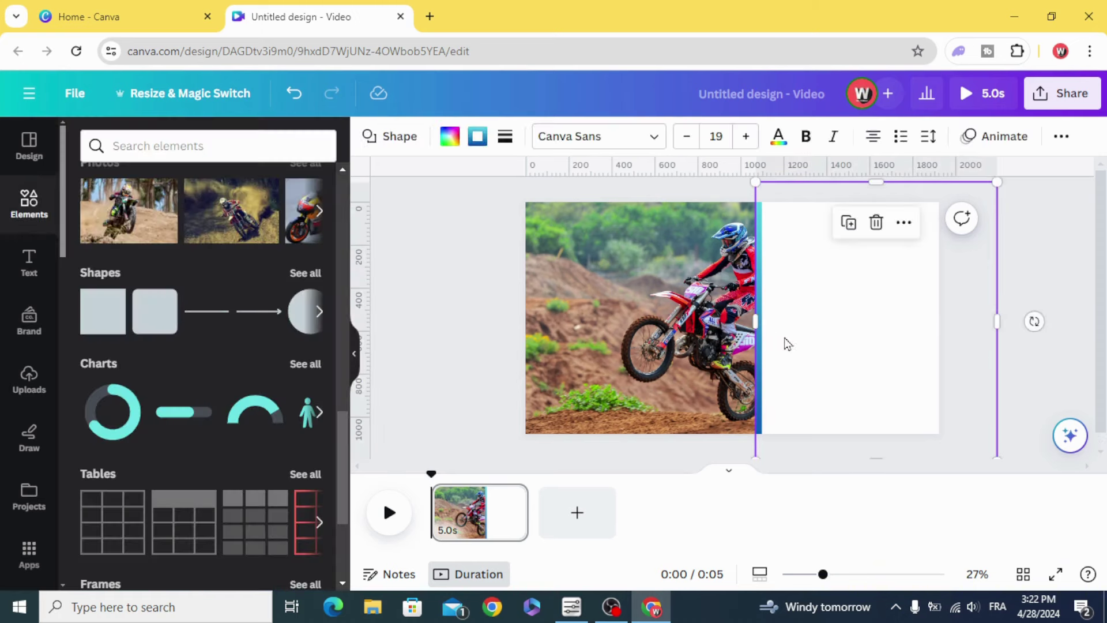
- Tilt the rectangle about 12°, duplicate it, move the copy left and send it backward
{"action": "left_click_drag", "start_coordinate": [1034, 320], "coordinate": [1021, 355]}
{"action": "mouse_move", "coordinate": [842, 346]}
{"action": "left_mouse_down"}
{"action": "mouse_move", "coordinate": [840, 358]}
{"action": "mouse_move", "coordinate": [862, 353]}
{"action": "left_mouse_up"}
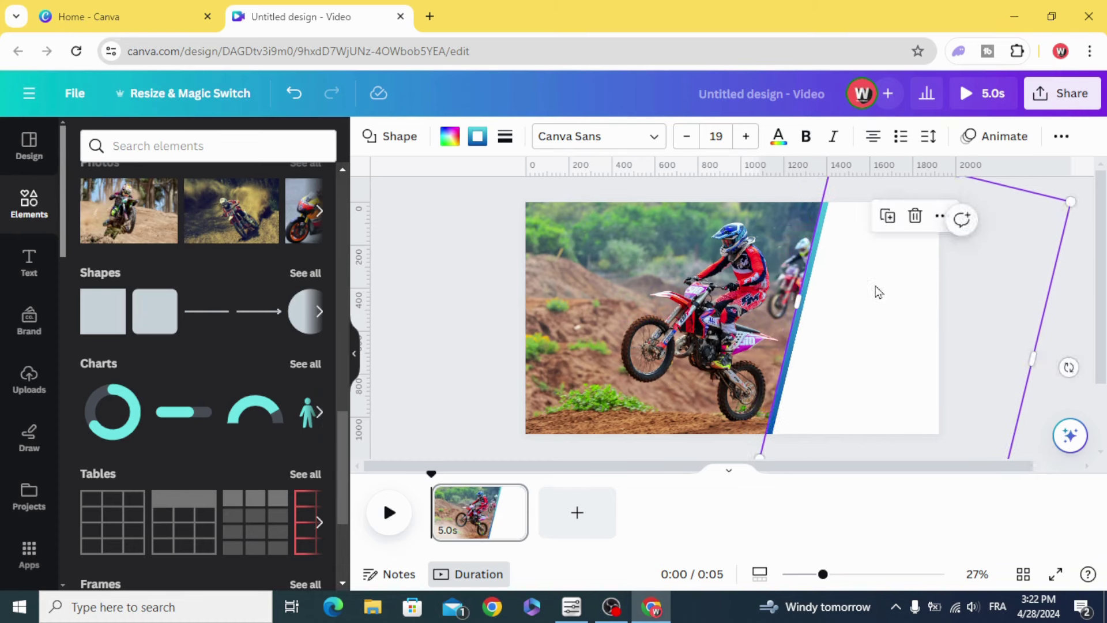
{"action": "left_click", "coordinate": [887, 218]}
{"action": "left_click_drag", "start_coordinate": [909, 291], "coordinate": [563, 280]}
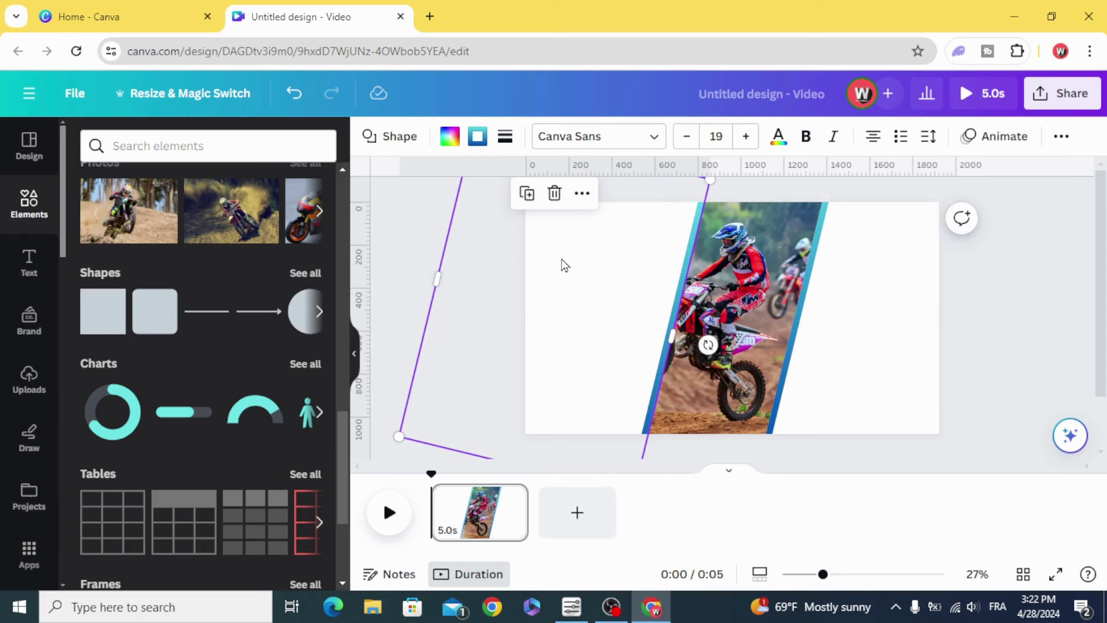
{"action": "right_click", "coordinate": [563, 266]}
{"action": "mouse_move", "coordinate": [667, 307]}
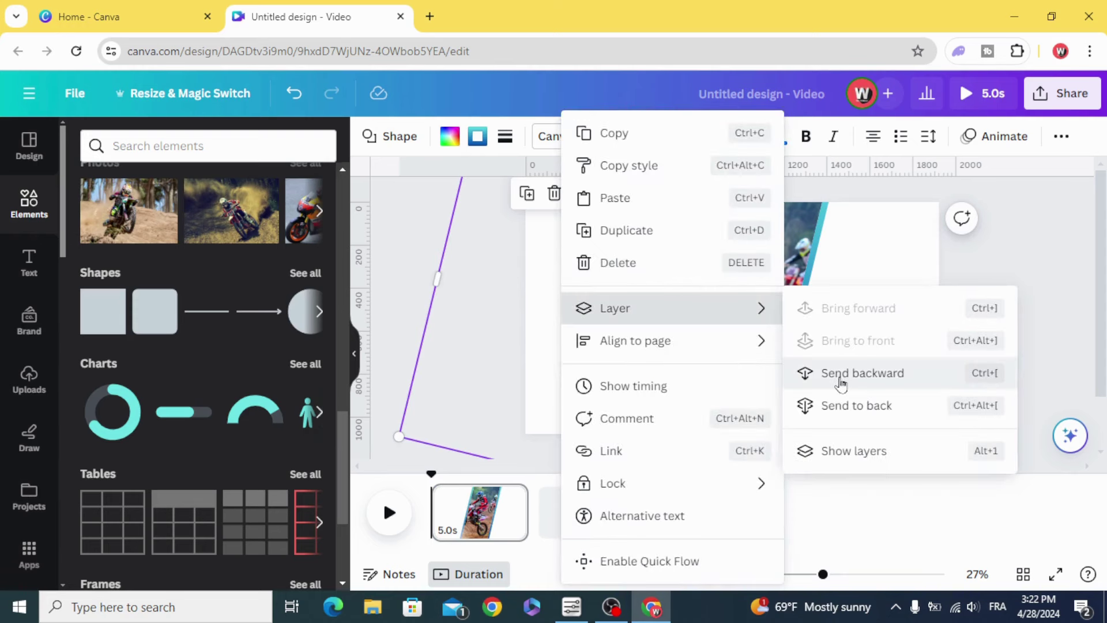
{"action": "left_click", "coordinate": [880, 375]}
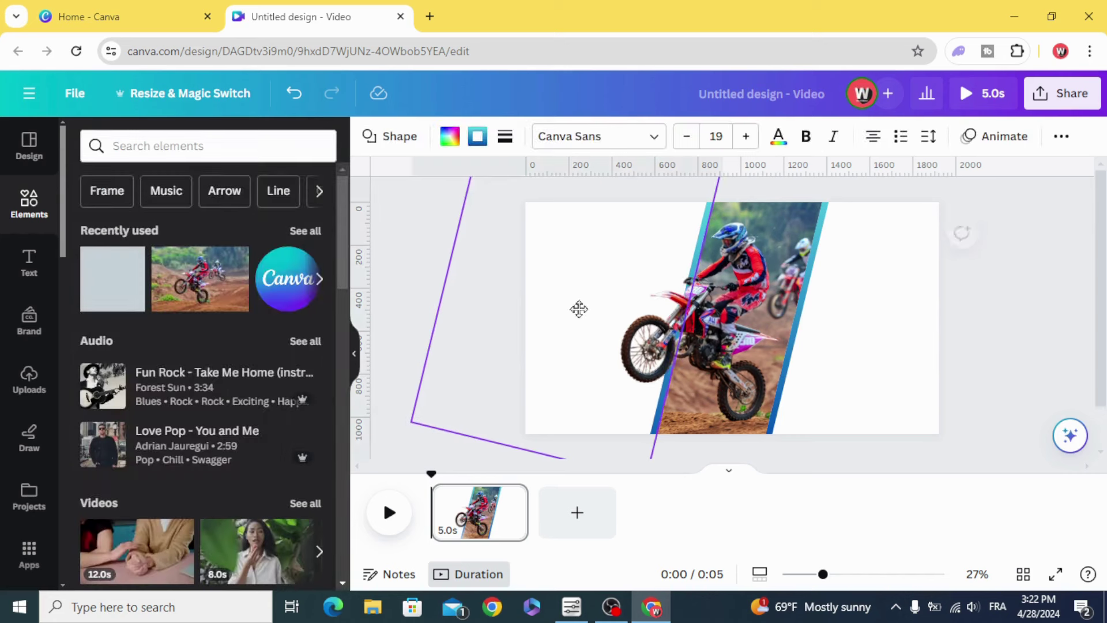
- Nudge the left white panel slightly and search Elements for shadow graphics
{"action": "left_click_drag", "start_coordinate": [578, 309], "coordinate": [586, 306]}
{"action": "left_click", "coordinate": [196, 154]}
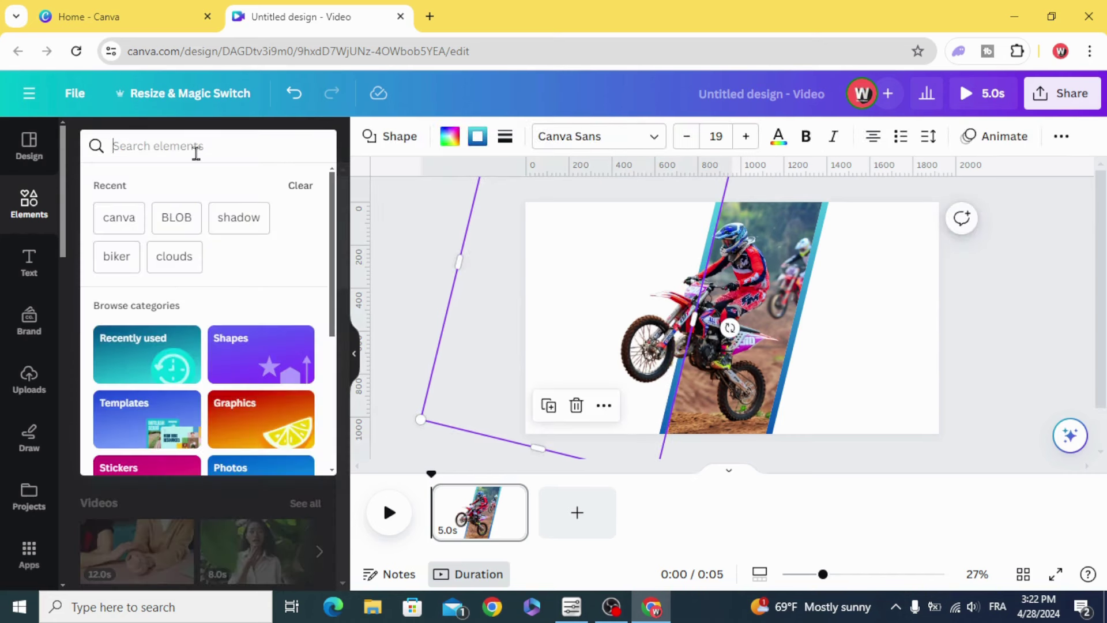
{"action": "type", "text": "shadow"}
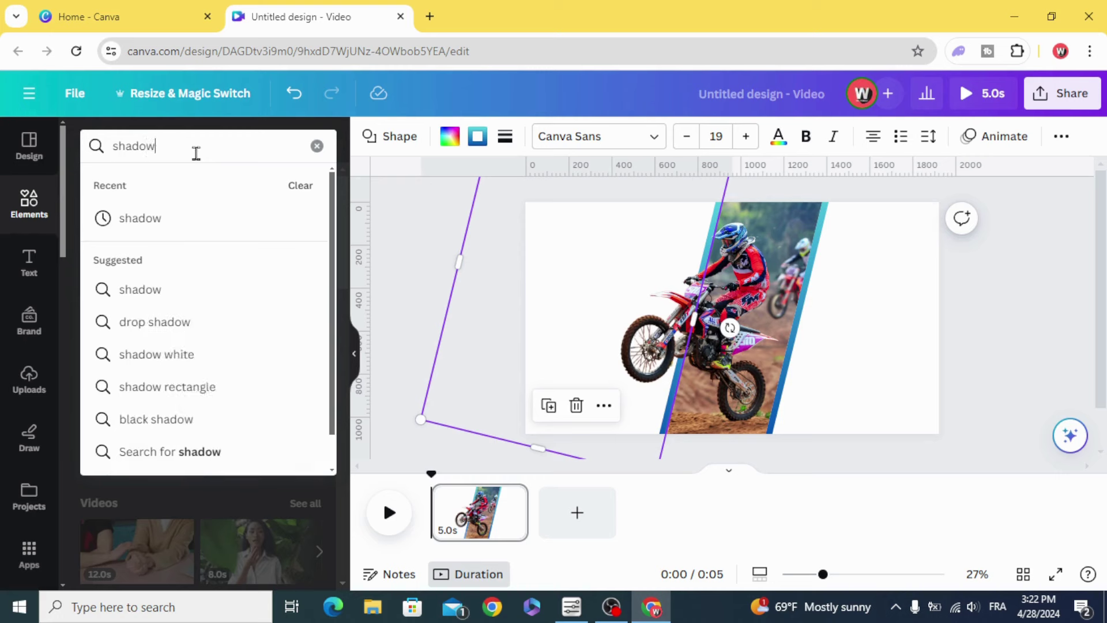
{"action": "key", "text": "Return"}
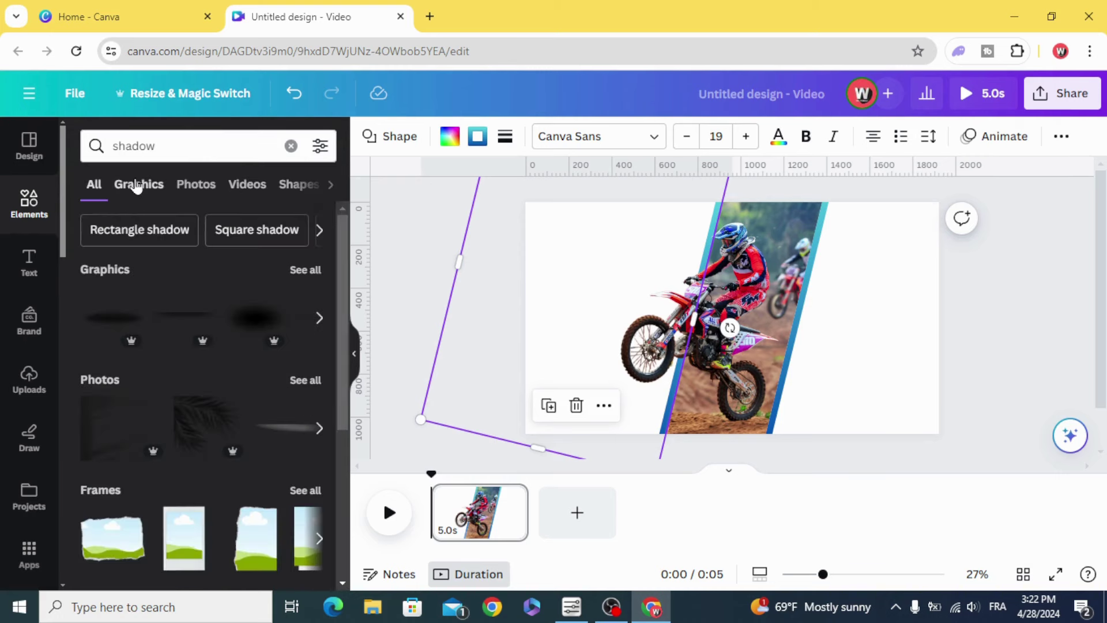
- Add a soft shadow graphic, shrink it to a small oval and place it under the wheels
{"action": "left_click", "coordinate": [137, 185]}
{"action": "left_click", "coordinate": [119, 297]}
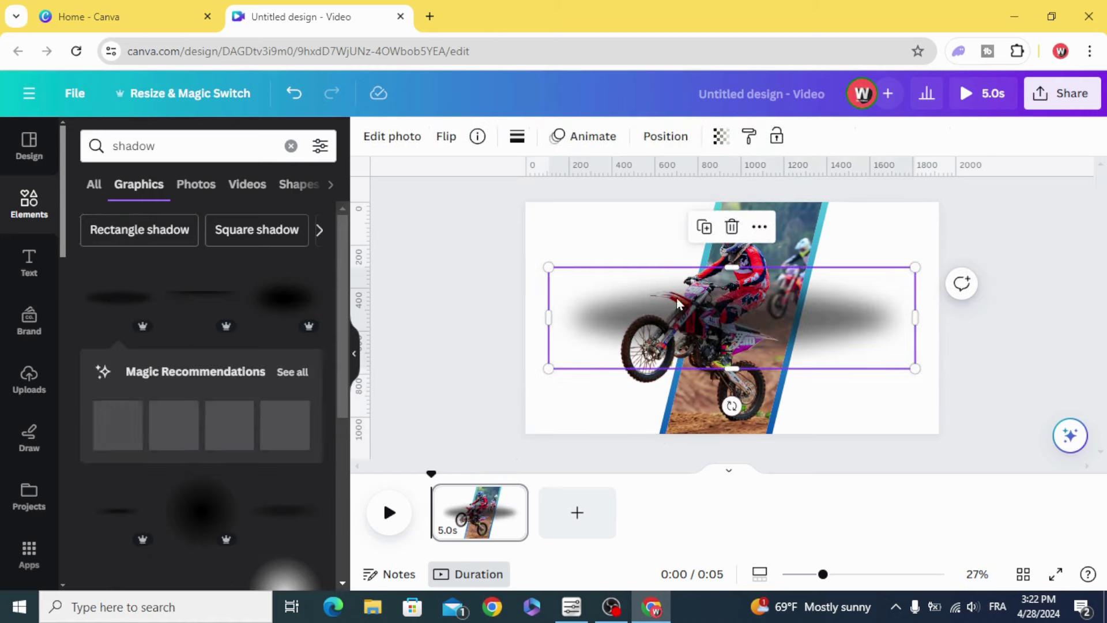
{"action": "left_click_drag", "start_coordinate": [915, 267], "coordinate": [632, 385]}
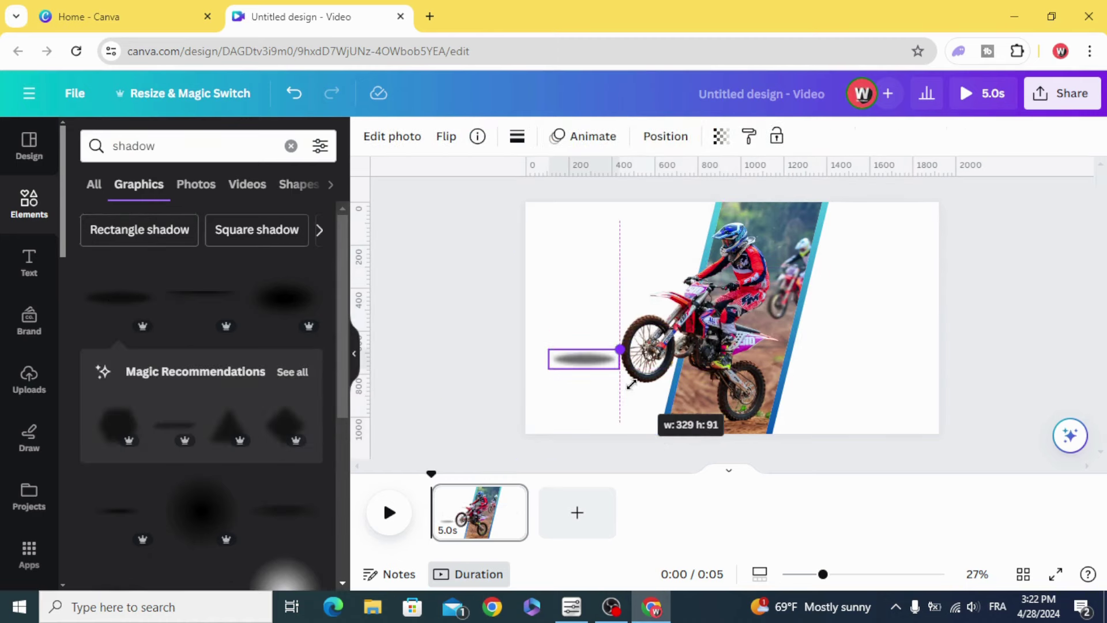
{"action": "left_click", "coordinate": [457, 323]}
{"action": "left_click_drag", "start_coordinate": [572, 354], "coordinate": [621, 401]}
{"action": "left_click", "coordinate": [448, 368]}
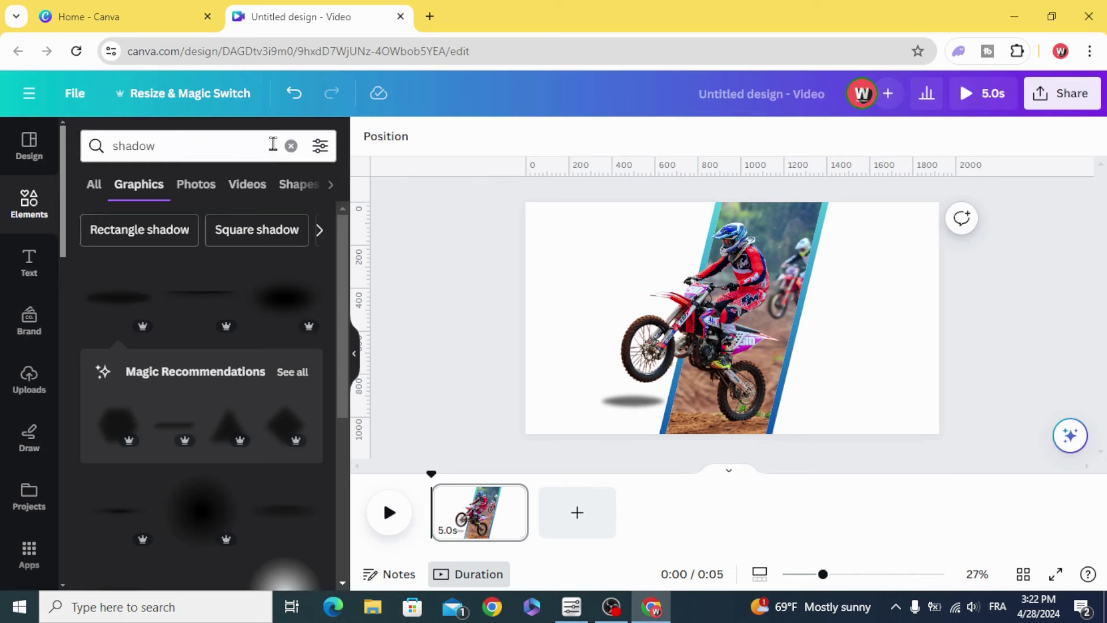
- Clear the shadow search and open the TypeGradient app found by searching Apps for 'typ'
{"action": "left_click", "coordinate": [290, 145]}
{"action": "scroll", "coordinate": [34, 392], "scroll_direction": "down", "scroll_amount": 3}
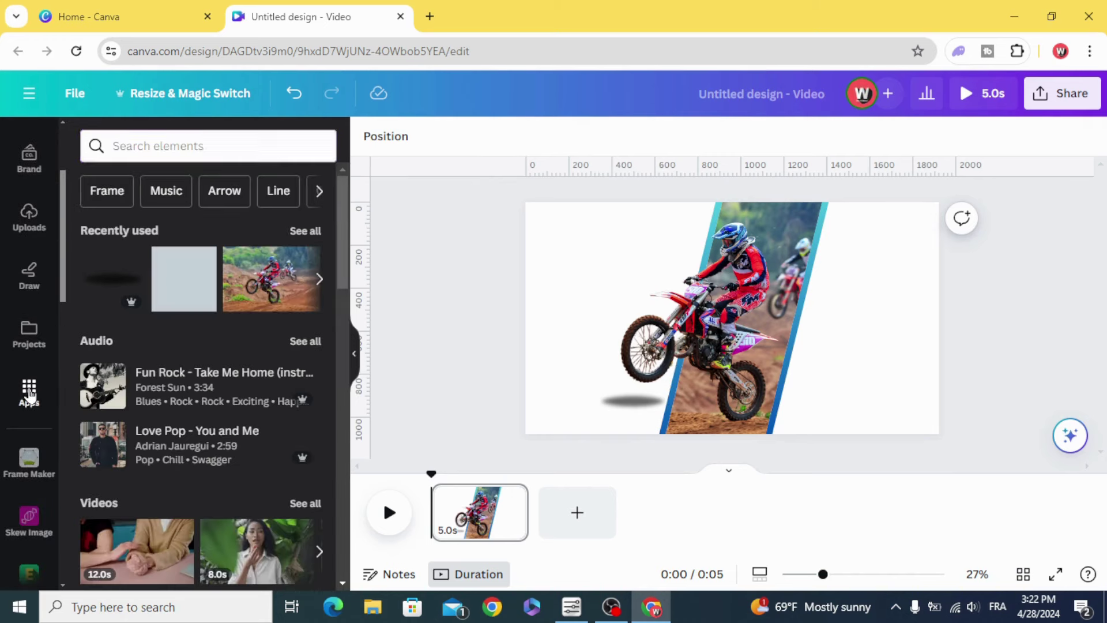
{"action": "left_click", "coordinate": [30, 392]}
{"action": "left_click", "coordinate": [145, 146]}
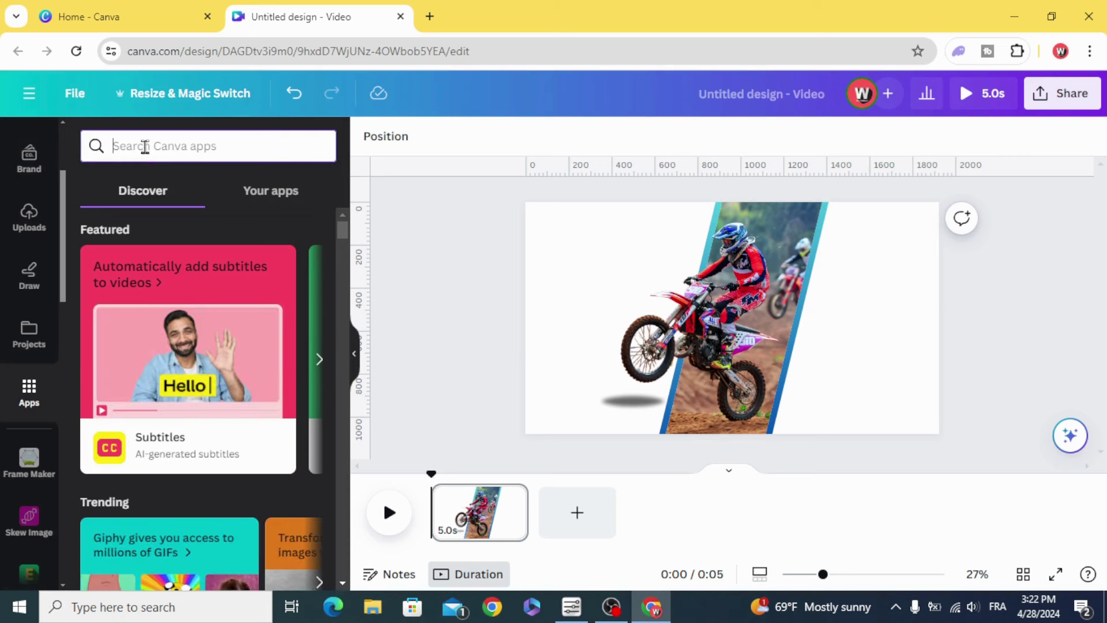
{"action": "type", "text": "type"}
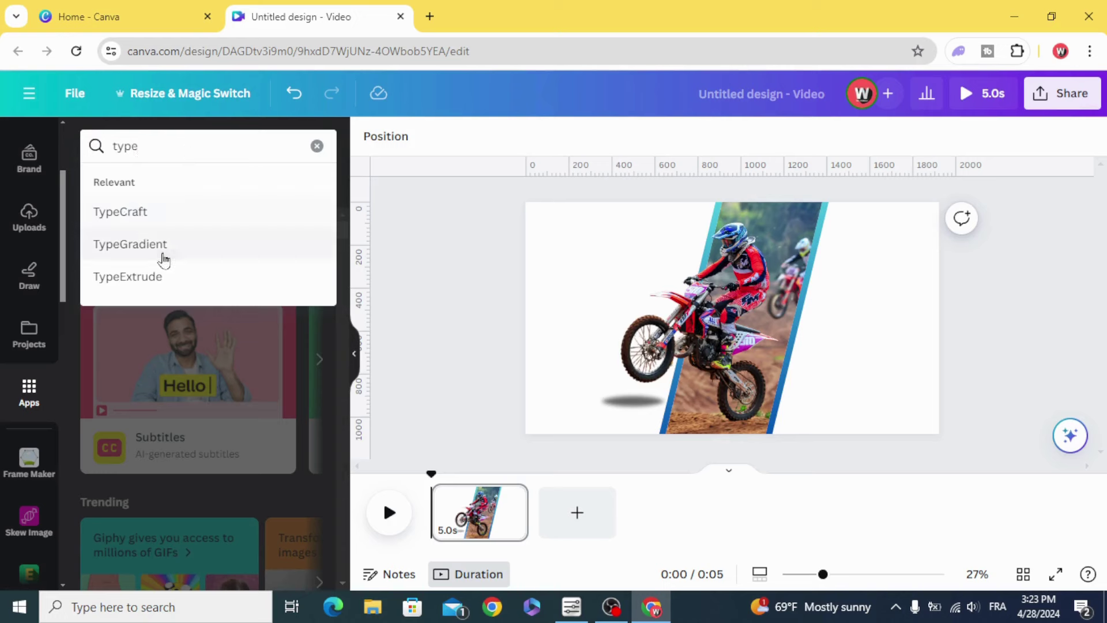
{"action": "left_click", "coordinate": [163, 245]}
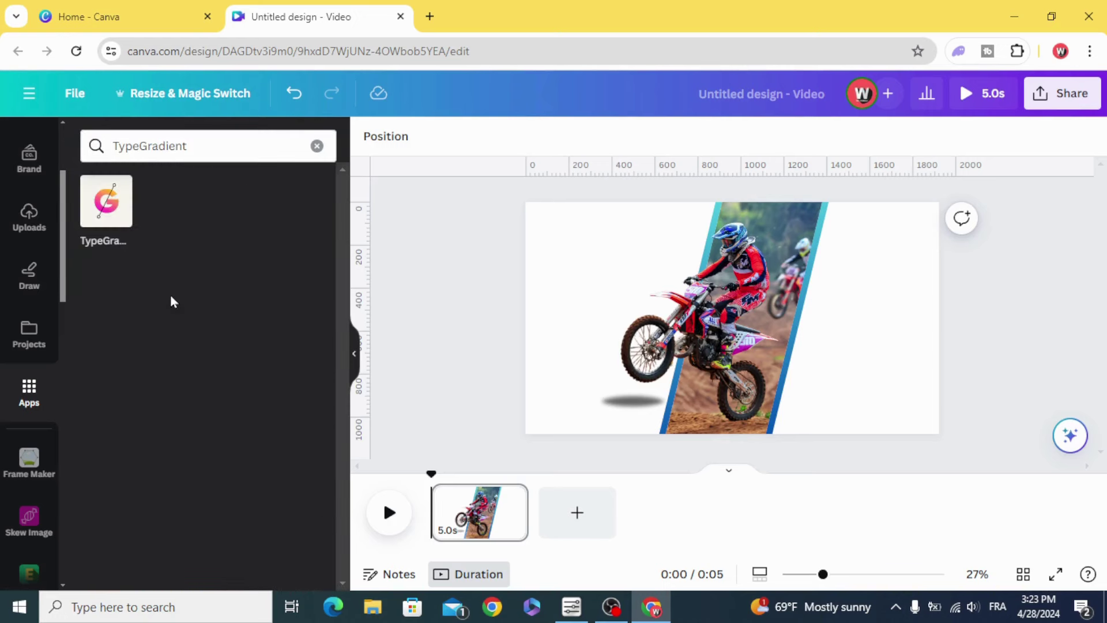
{"action": "left_click", "coordinate": [109, 210]}
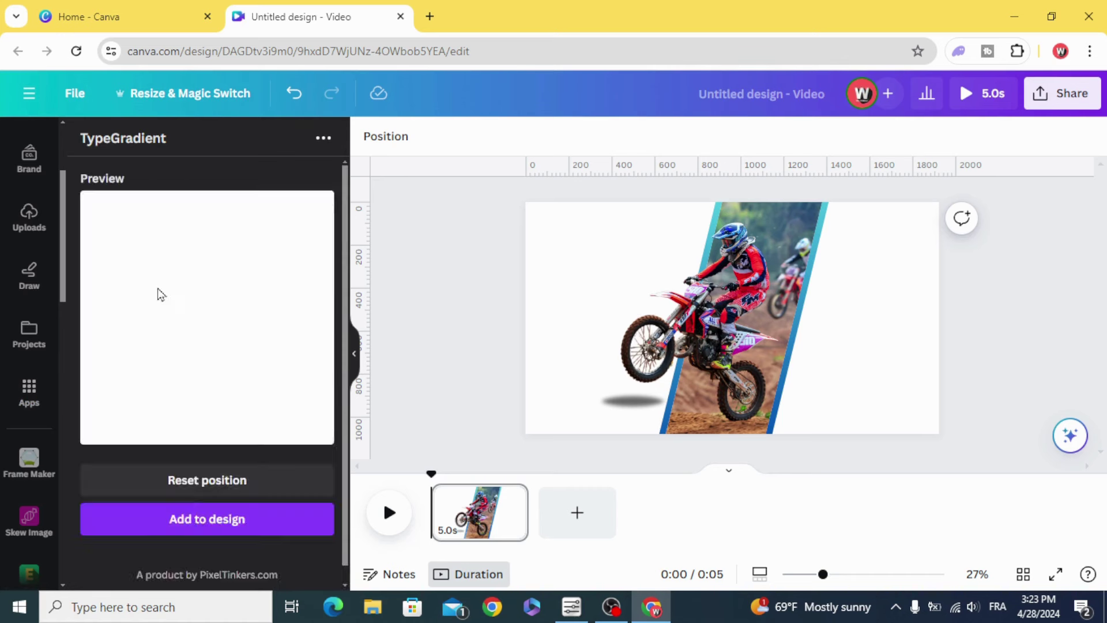
- Replace the TypeGradient sample text with MOTO on one line and CROSS below it
{"action": "left_click_drag", "start_coordinate": [183, 249], "coordinate": [95, 230]}
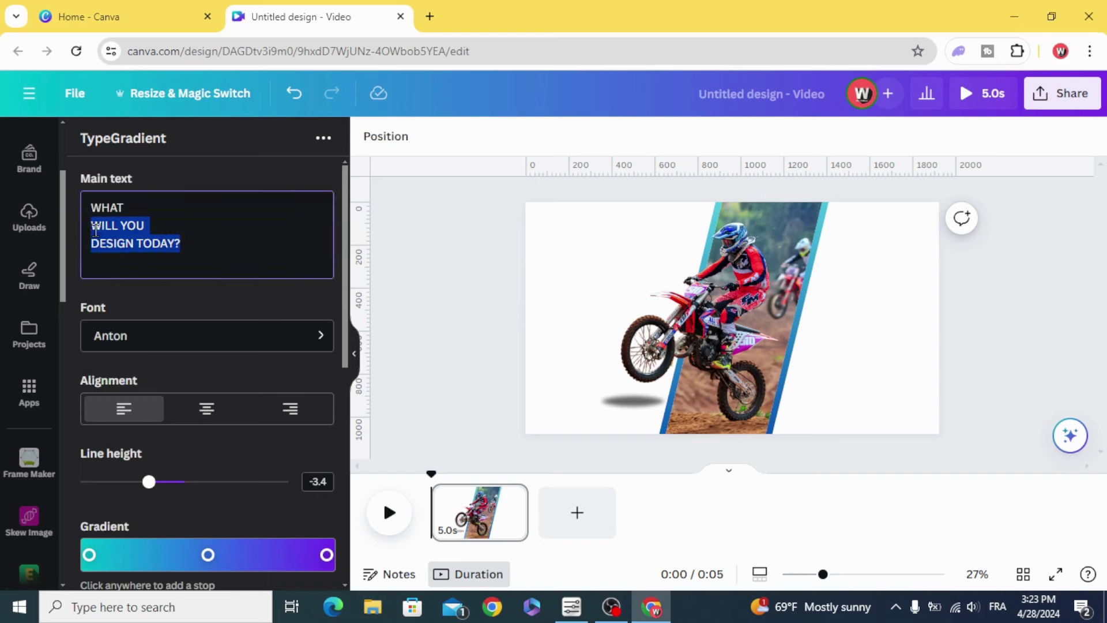
{"action": "type", "text": "MD"}
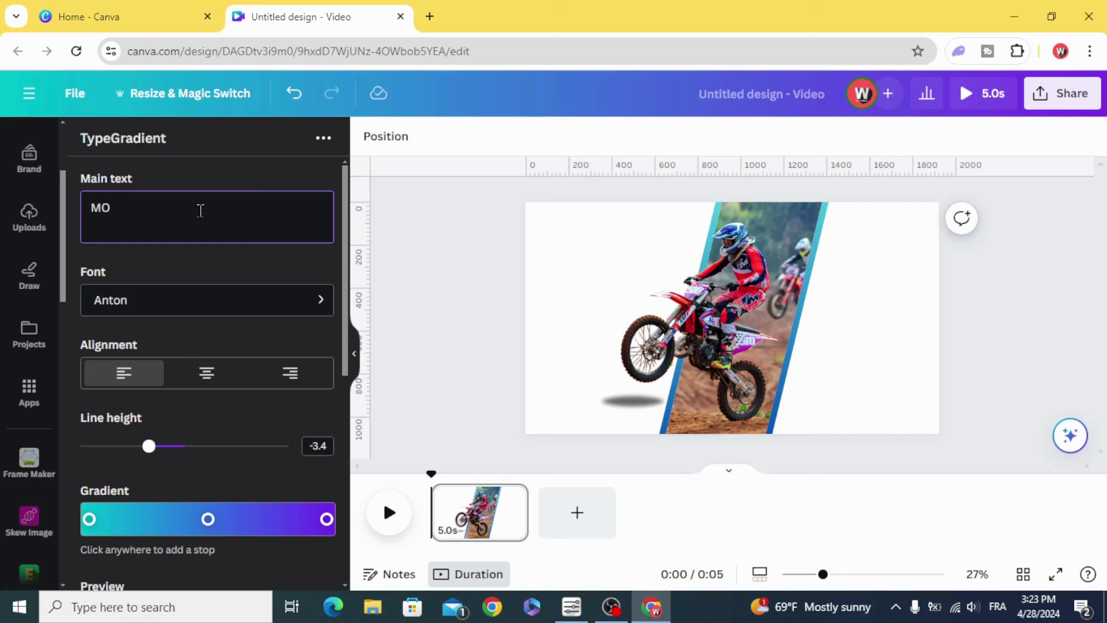
{"action": "type", "text": "TO"}
{"action": "key", "text": "Return"}
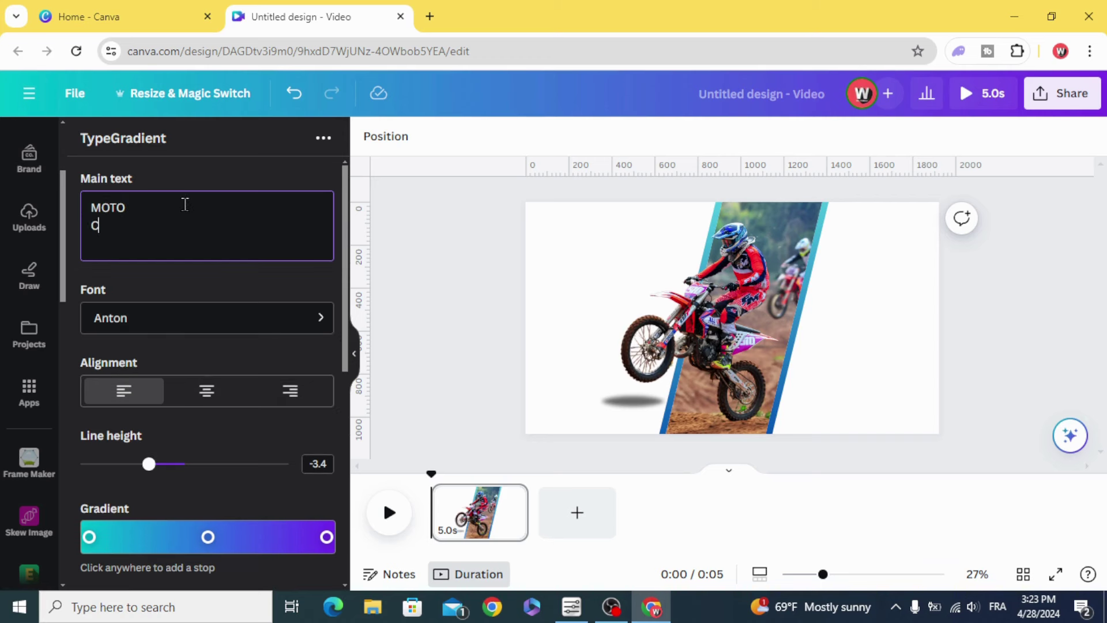
{"action": "scroll", "coordinate": [171, 223], "scroll_direction": "down", "scroll_amount": 5}
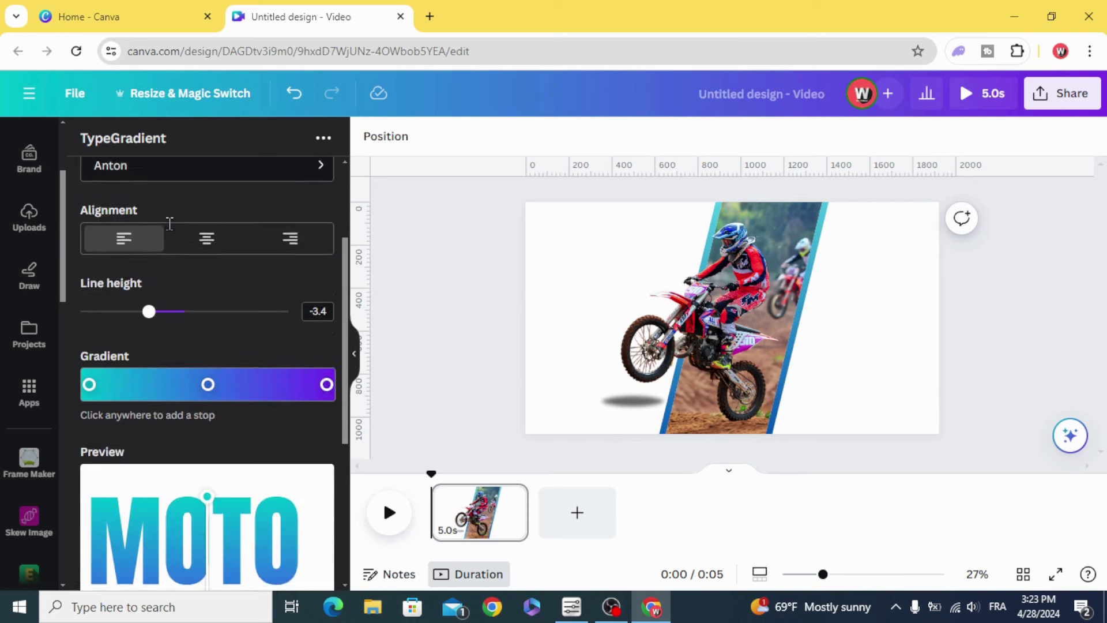
{"action": "scroll", "coordinate": [176, 308], "scroll_direction": "down", "scroll_amount": 3}
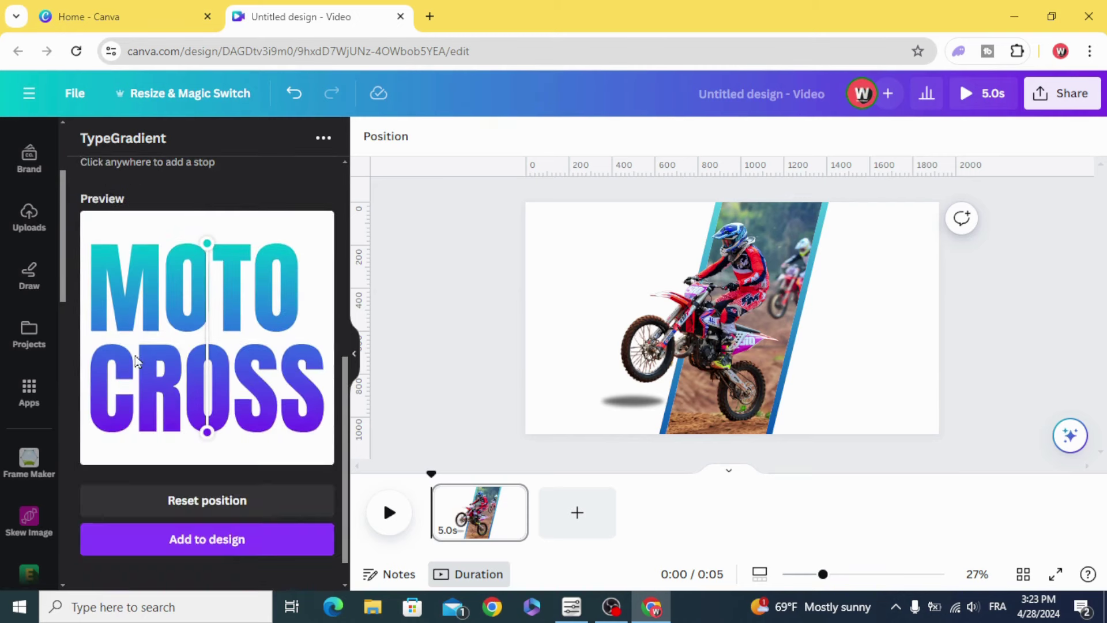
{"action": "scroll", "coordinate": [208, 398], "scroll_direction": "up", "scroll_amount": 7}
{"action": "scroll", "coordinate": [219, 327], "scroll_direction": "down", "scroll_amount": 8}
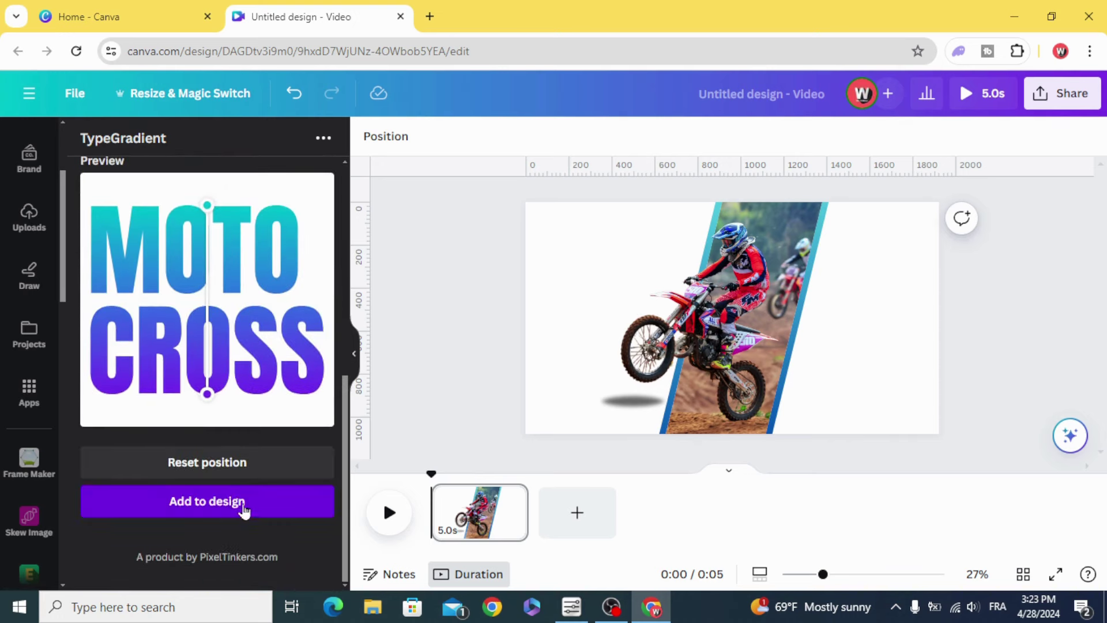
- Add the MOTO CROSS gradient text to the design and place it in the top-left corner
{"action": "left_click", "coordinate": [243, 510]}
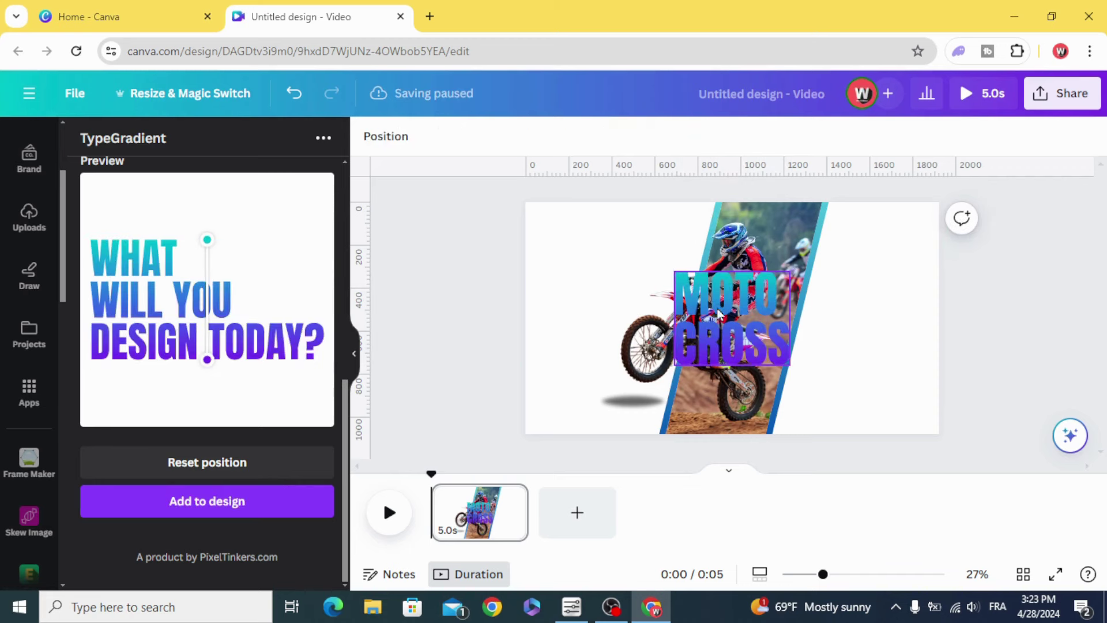
{"action": "left_click_drag", "start_coordinate": [718, 314], "coordinate": [600, 265]}
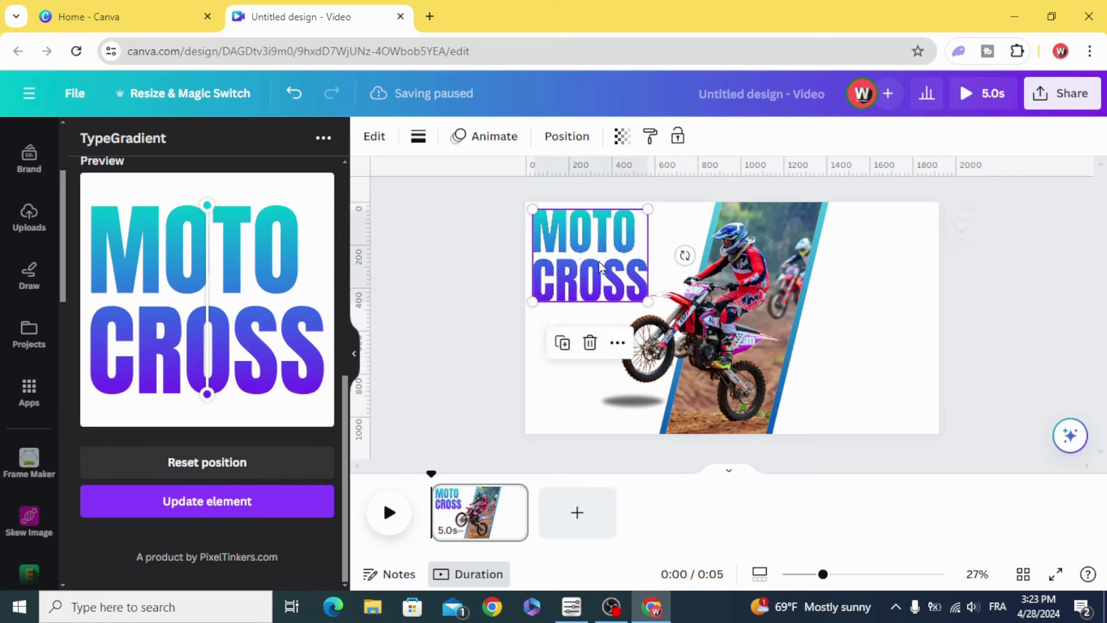
{"action": "left_click", "coordinate": [470, 311]}
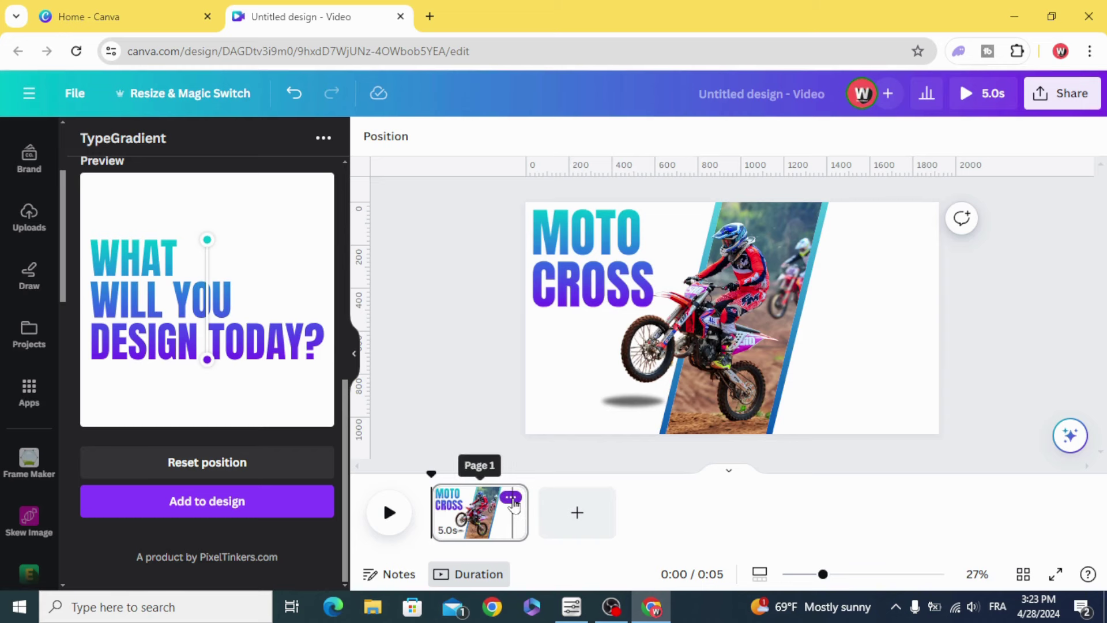
- Duplicate the page and, on the copy, enlarge the white slanted shape to cover the photo
{"action": "left_click", "coordinate": [510, 497]}
{"action": "left_click", "coordinate": [548, 273]}
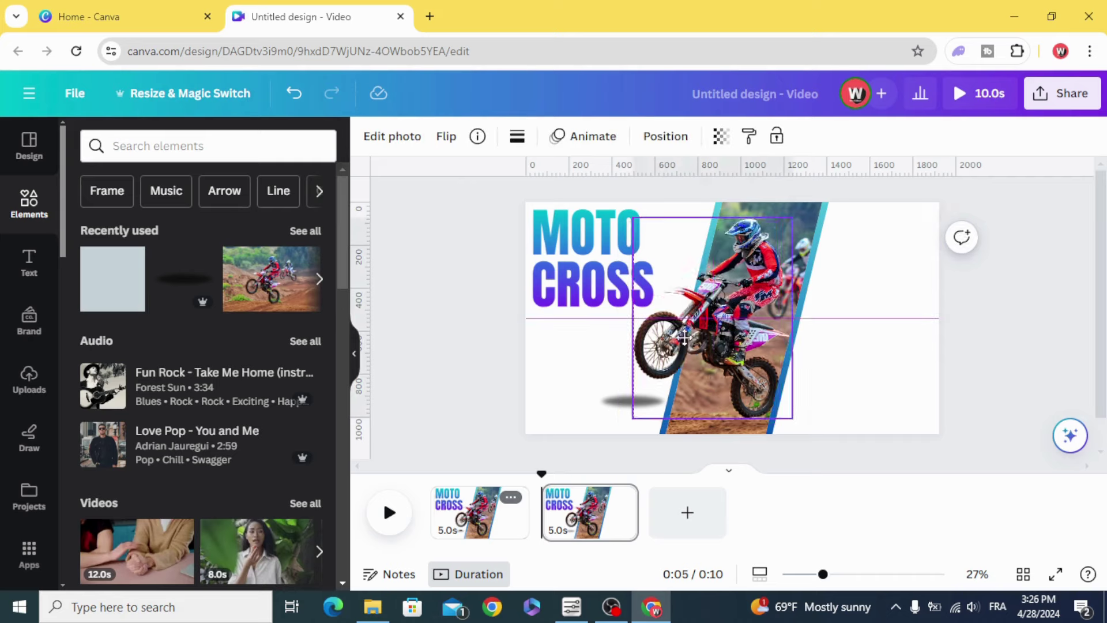
{"action": "left_click_drag", "start_coordinate": [682, 336], "coordinate": [742, 334]}
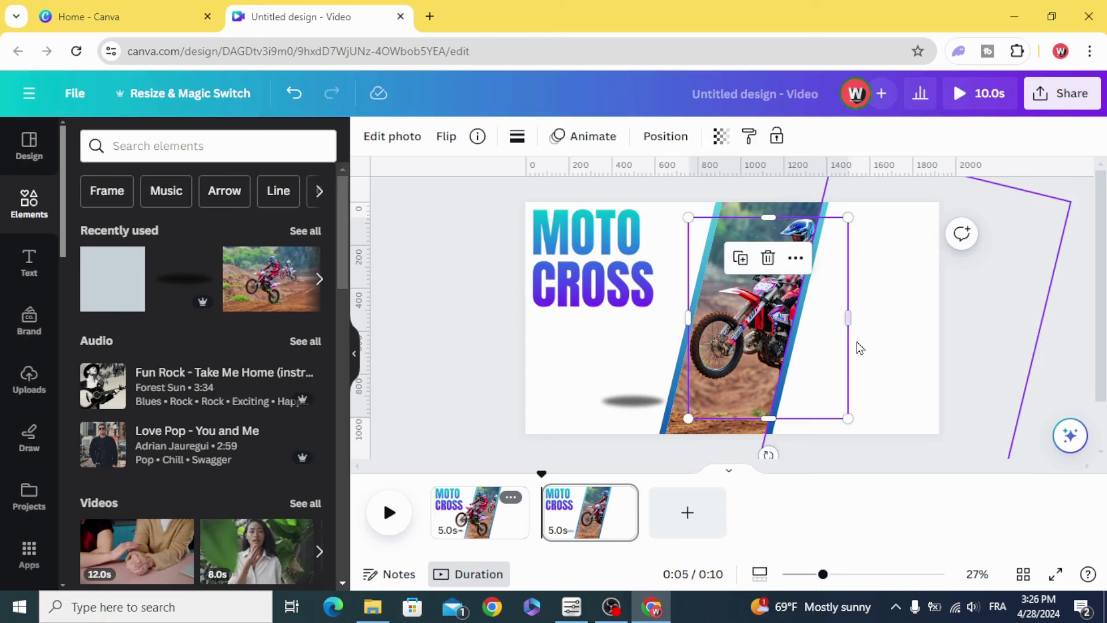
{"action": "left_click", "coordinate": [880, 353]}
{"action": "left_click_drag", "start_coordinate": [880, 353], "coordinate": [784, 339]}
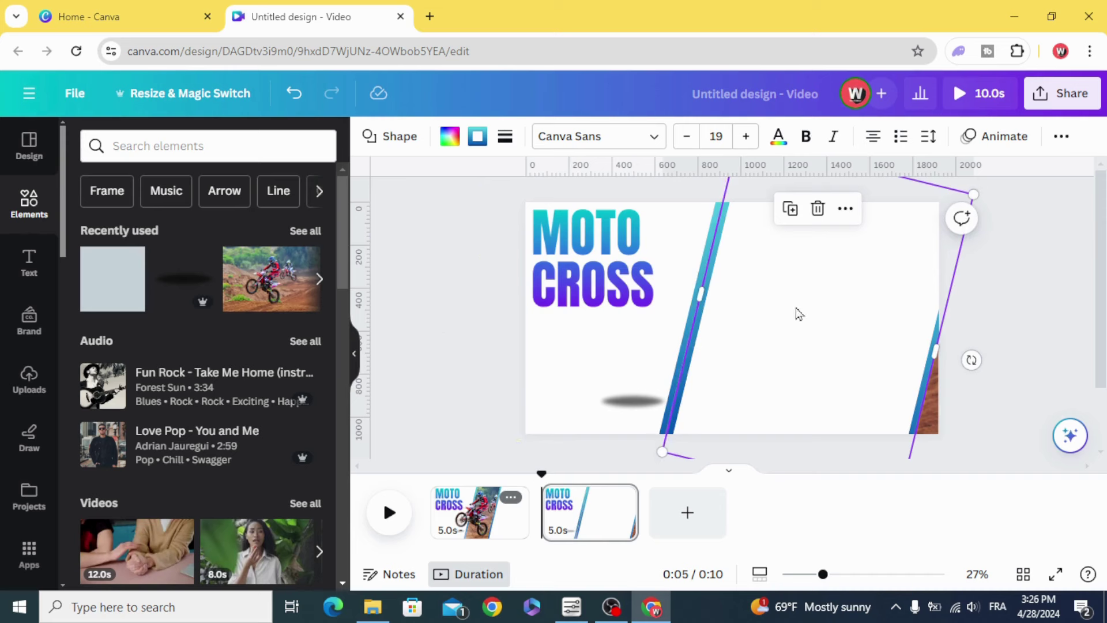
{"action": "scroll", "coordinate": [836, 340], "scroll_direction": "down", "scroll_amount": 2}
{"action": "left_click_drag", "start_coordinate": [895, 425], "coordinate": [934, 461]}
{"action": "scroll", "coordinate": [503, 375], "scroll_direction": "up", "scroll_amount": 2}
{"action": "left_click", "coordinate": [534, 391]}
- Set the blurred shadow's transparency to 0 on the copied page
{"action": "left_click", "coordinate": [624, 404]}
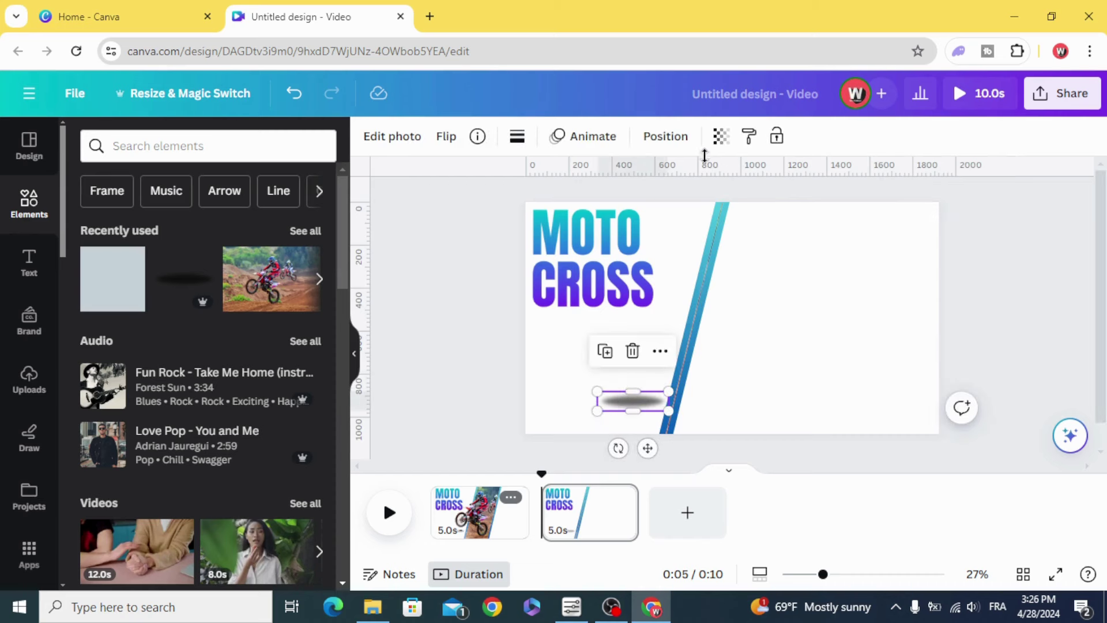
{"action": "left_click", "coordinate": [721, 137]}
{"action": "left_click_drag", "start_coordinate": [721, 206], "coordinate": [408, 233]}
{"action": "left_click", "coordinate": [402, 274]}
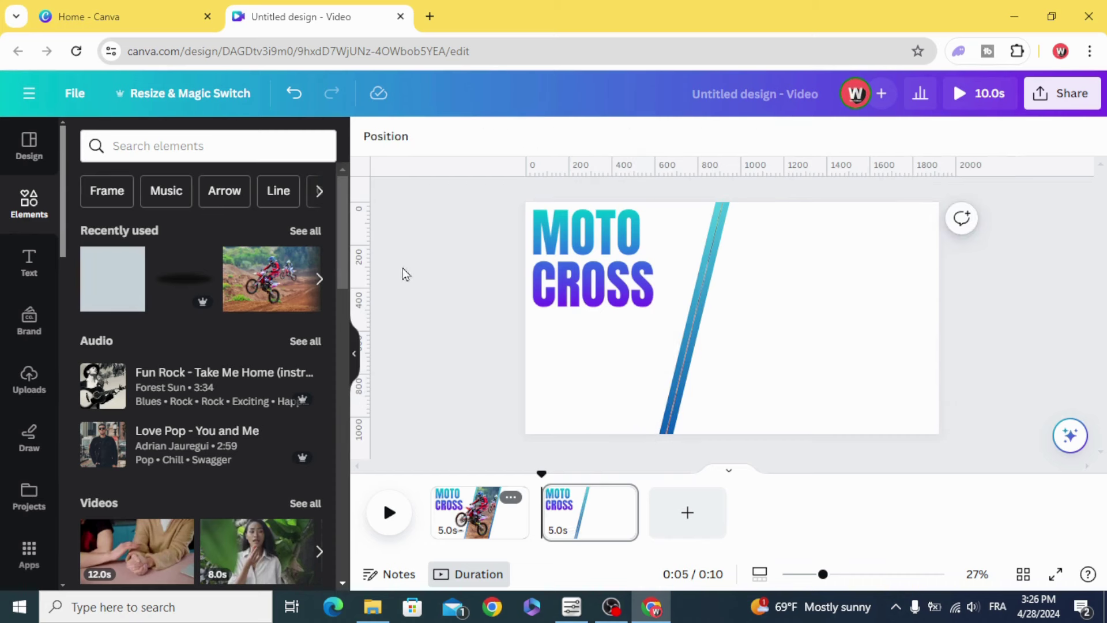
- Move MOTO CROSS off the page's left edge and set its transparency to 0
{"action": "left_click", "coordinate": [634, 265]}
{"action": "left_click_drag", "start_coordinate": [634, 289], "coordinate": [515, 286]}
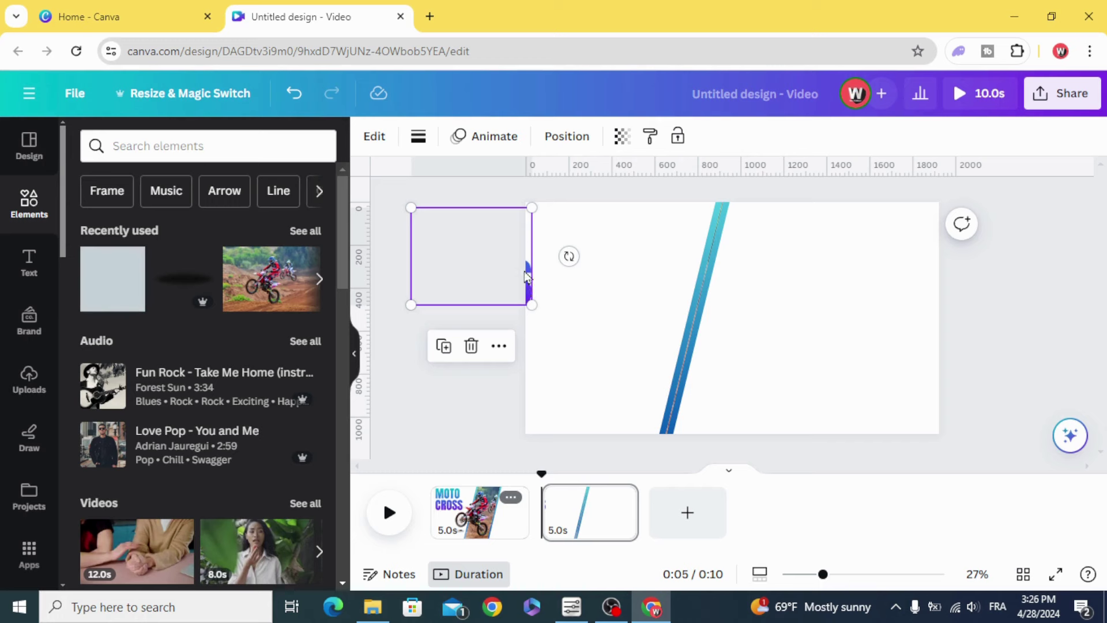
{"action": "left_click", "coordinate": [623, 136]}
{"action": "left_click_drag", "start_coordinate": [620, 200], "coordinate": [407, 239]}
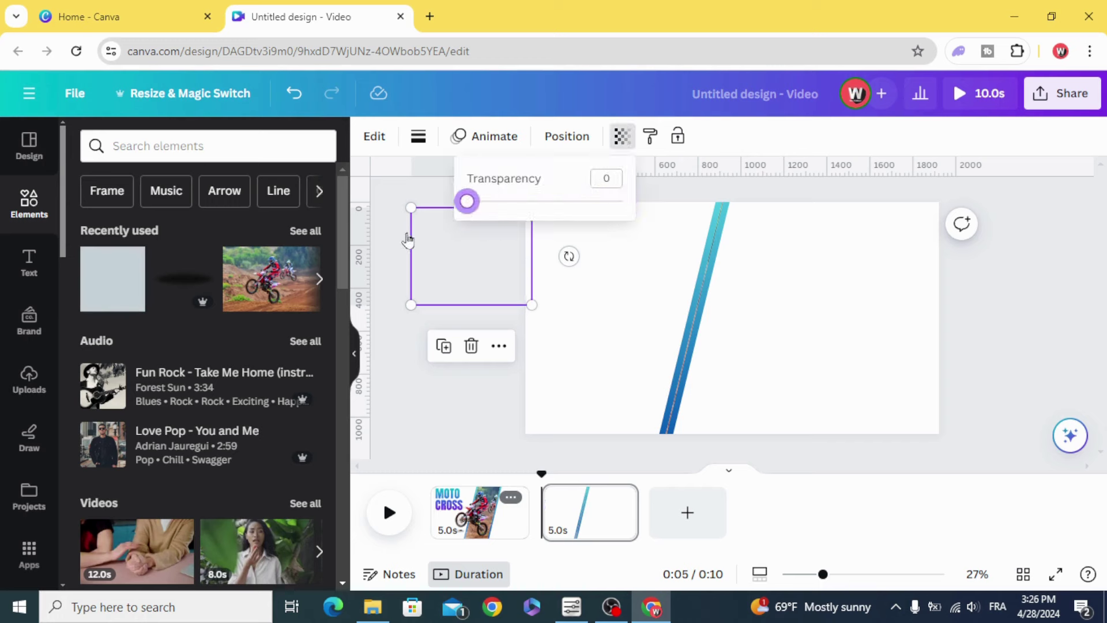
{"action": "left_click", "coordinate": [429, 378]}
- Move the stripe-only page ahead of MOTO CROSS and add a 1.9 s Match & Move transition between them
{"action": "left_click_drag", "start_coordinate": [594, 513], "coordinate": [462, 514]}
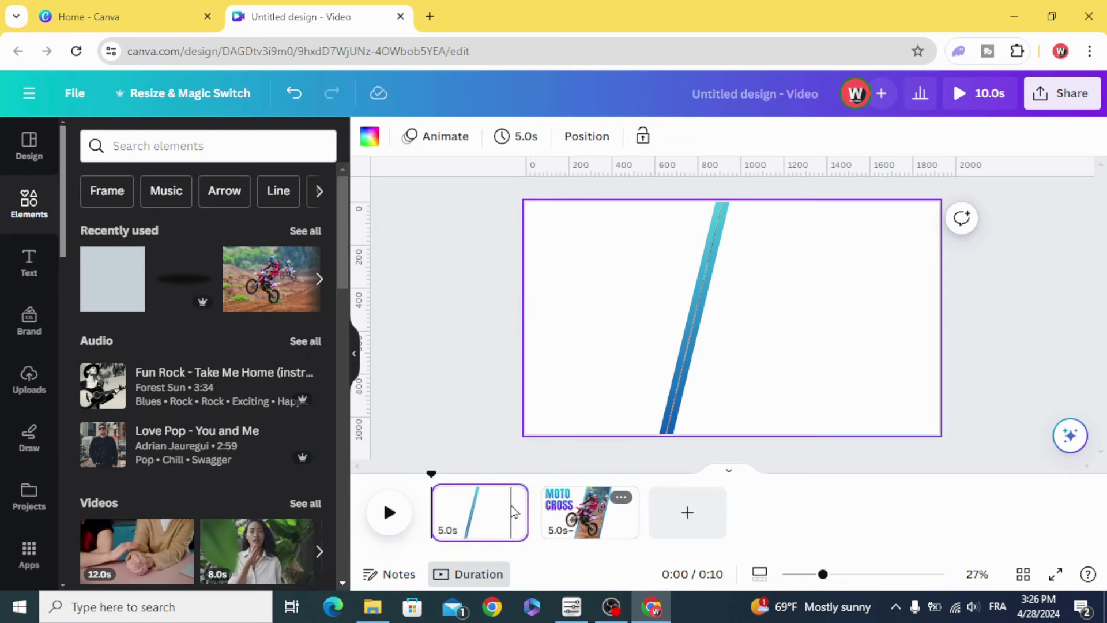
{"action": "left_click", "coordinate": [539, 527]}
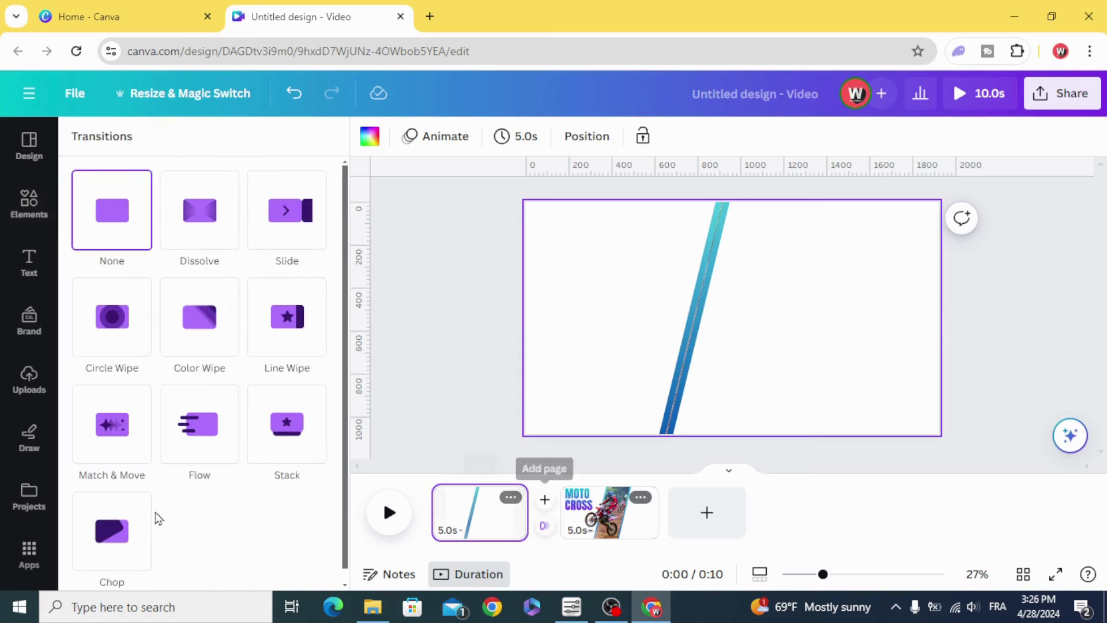
{"action": "left_click", "coordinate": [112, 437]}
{"action": "left_click_drag", "start_coordinate": [114, 491], "coordinate": [263, 491]}
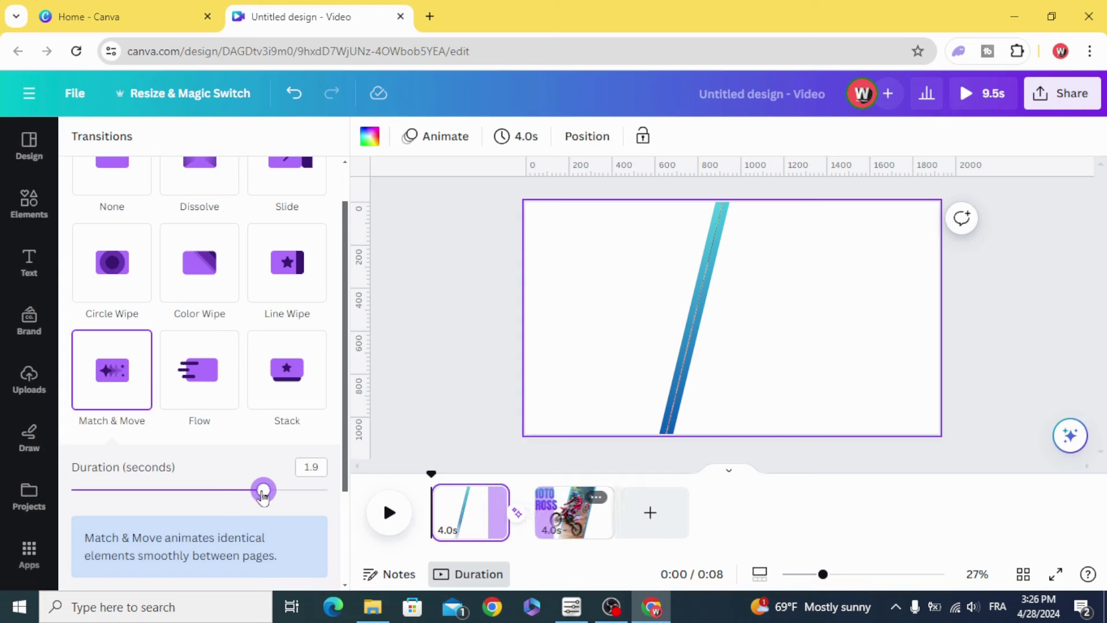
{"action": "left_click", "coordinate": [472, 513]}
- Play the 8.1-second preview from the stripe page through to the MOTO CROSS ending
{"action": "left_click", "coordinate": [394, 514]}
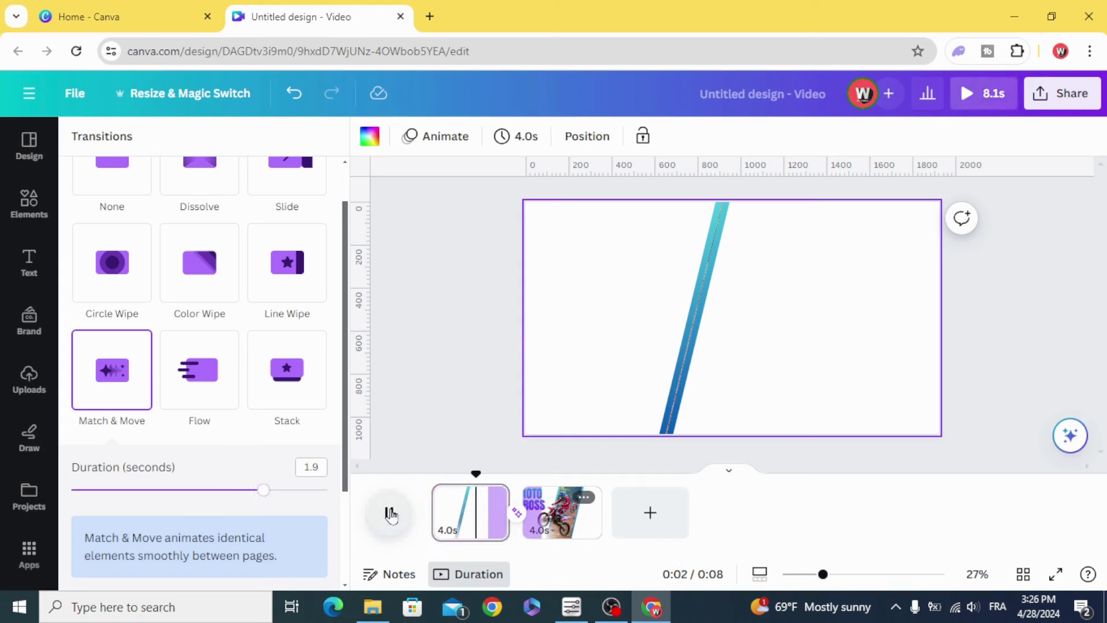